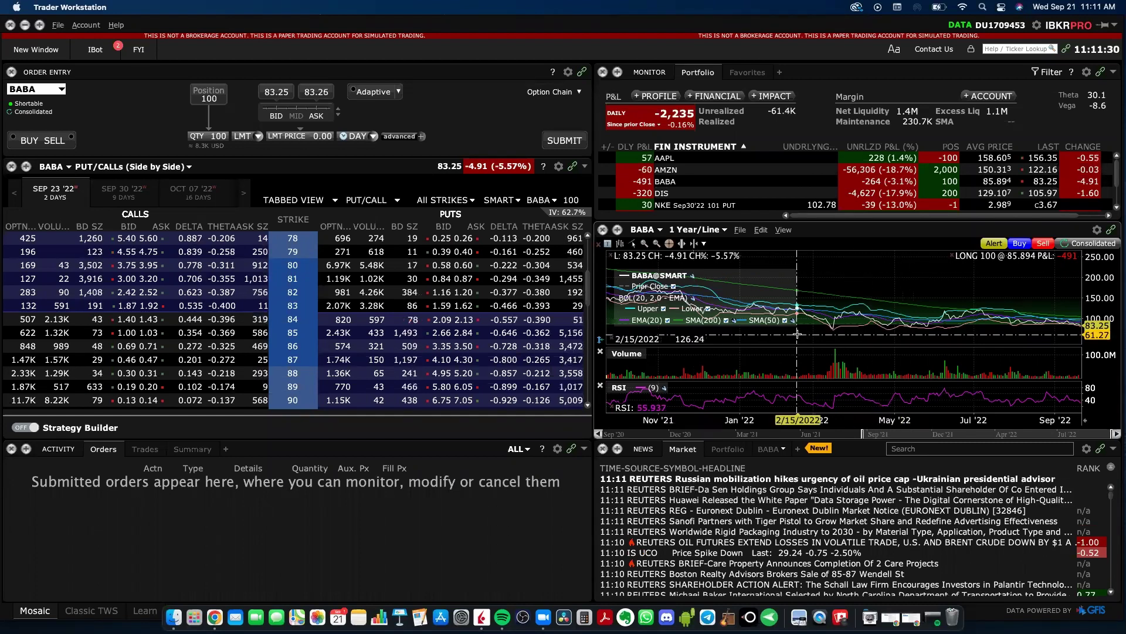
- Maximize and restore the BABA chart, then switch the linked panels to AAPL from the Portfolio
{"action": "left_click", "coordinate": [618, 230]}
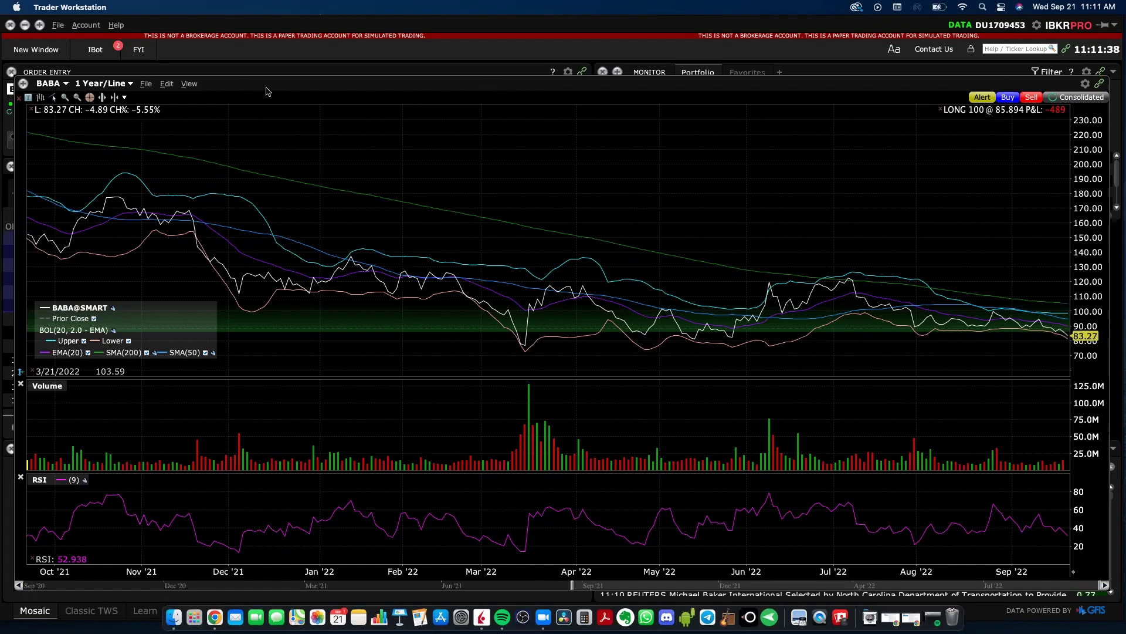
{"action": "left_click", "coordinate": [24, 83]}
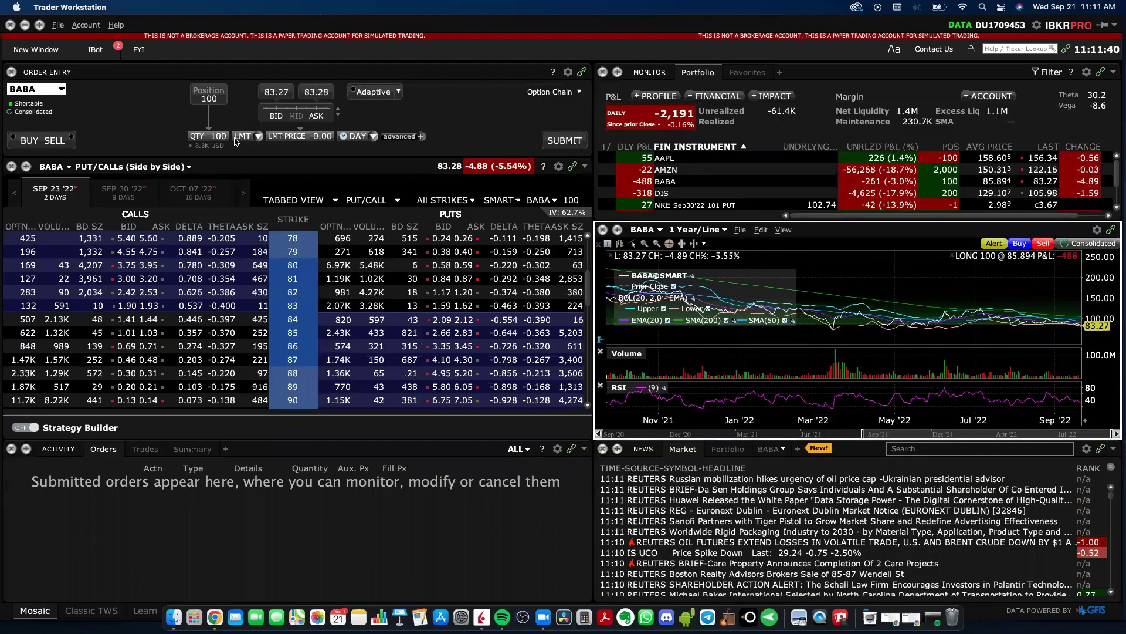
{"action": "left_click", "coordinate": [665, 159]}
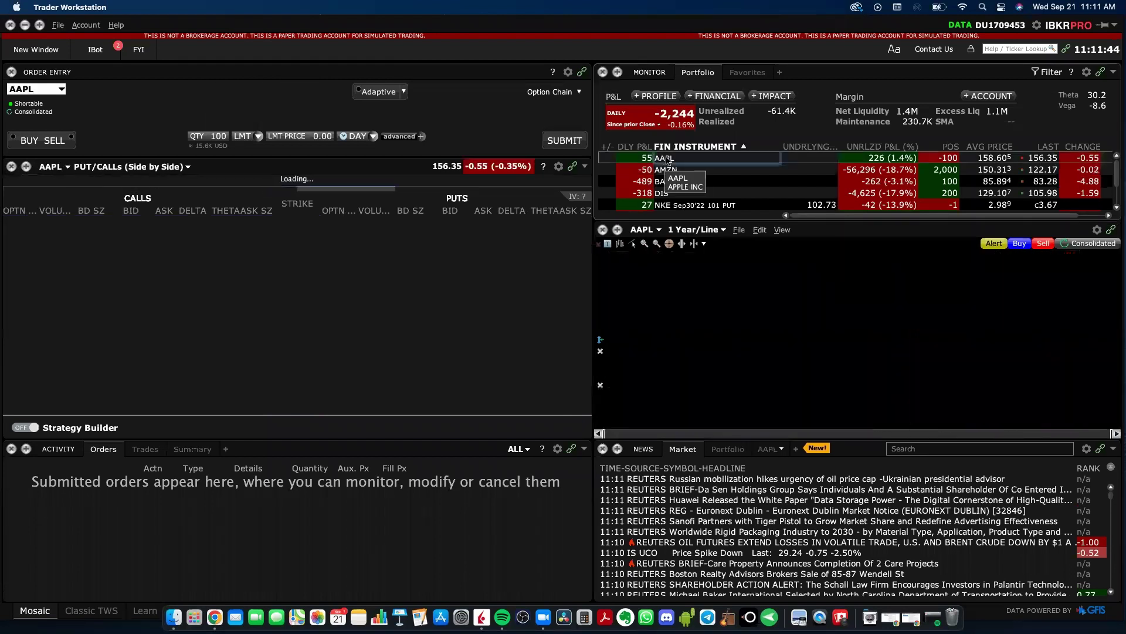
- Open a new floating AAPL chart window from AAPL's New Window menu and move it up-left
{"action": "right_click", "coordinate": [666, 159]}
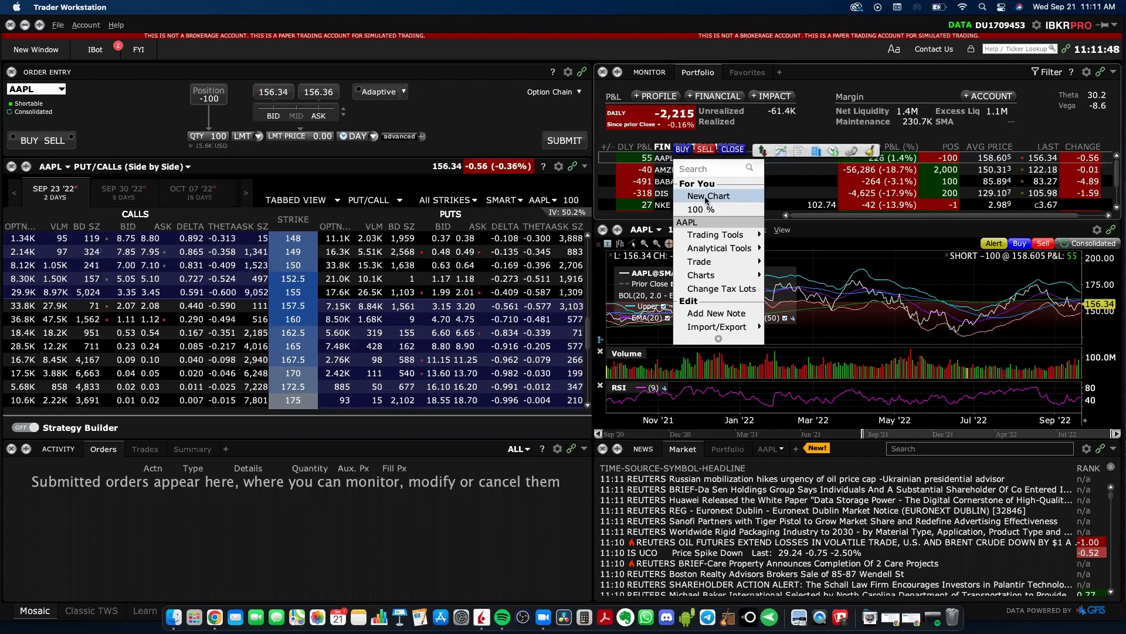
{"action": "left_click", "coordinate": [40, 54]}
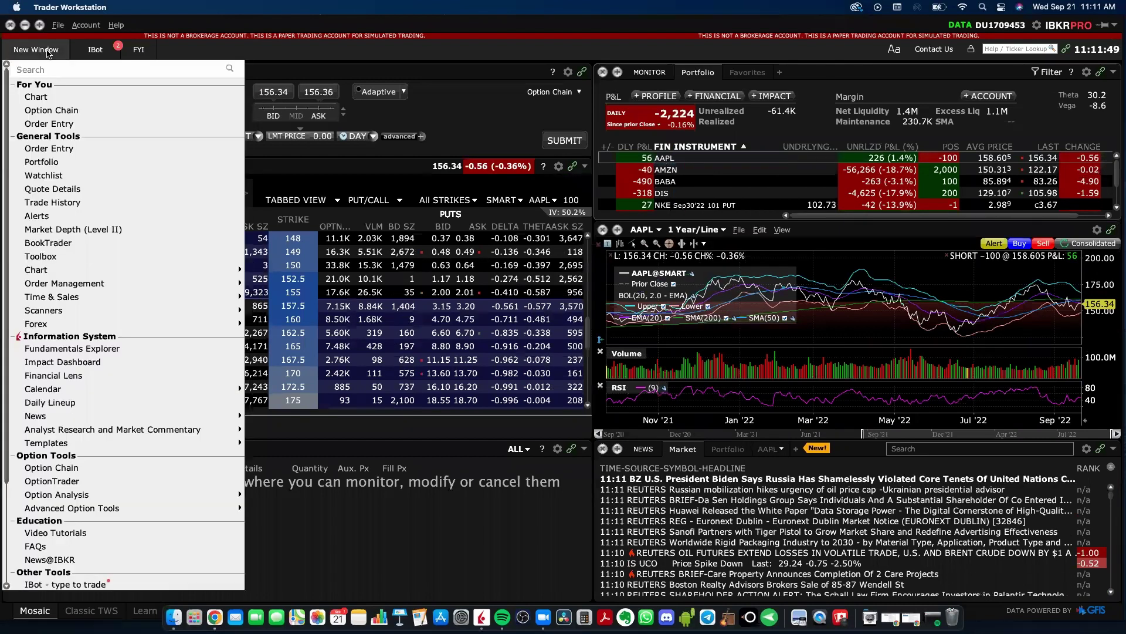
{"action": "left_click", "coordinate": [47, 96]}
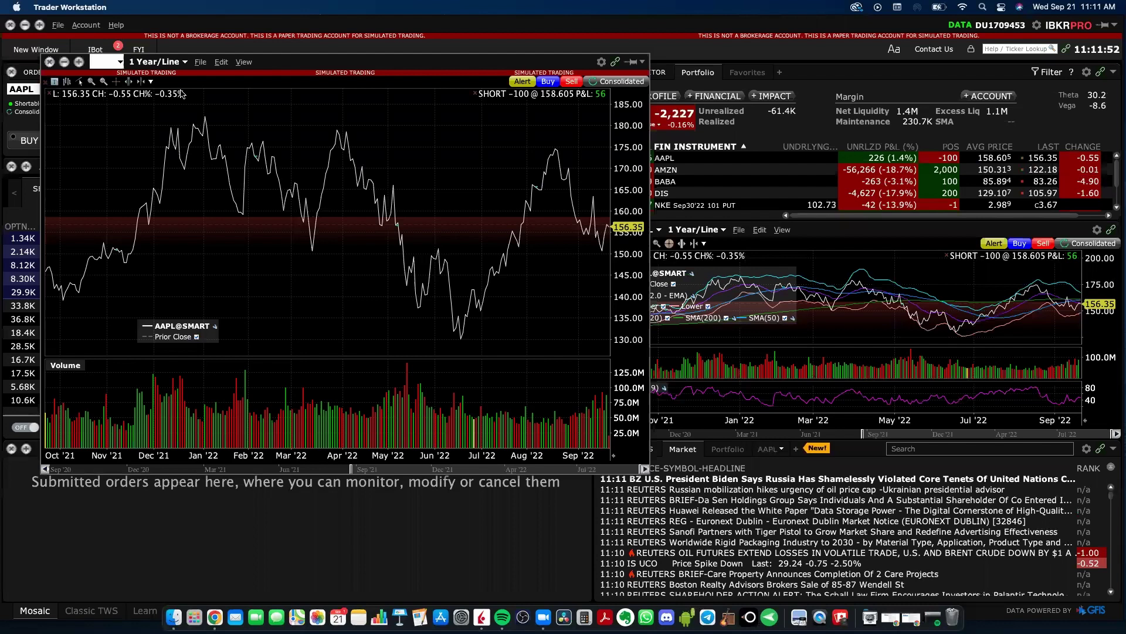
{"action": "left_click_drag", "start_coordinate": [259, 62], "coordinate": [228, 34]}
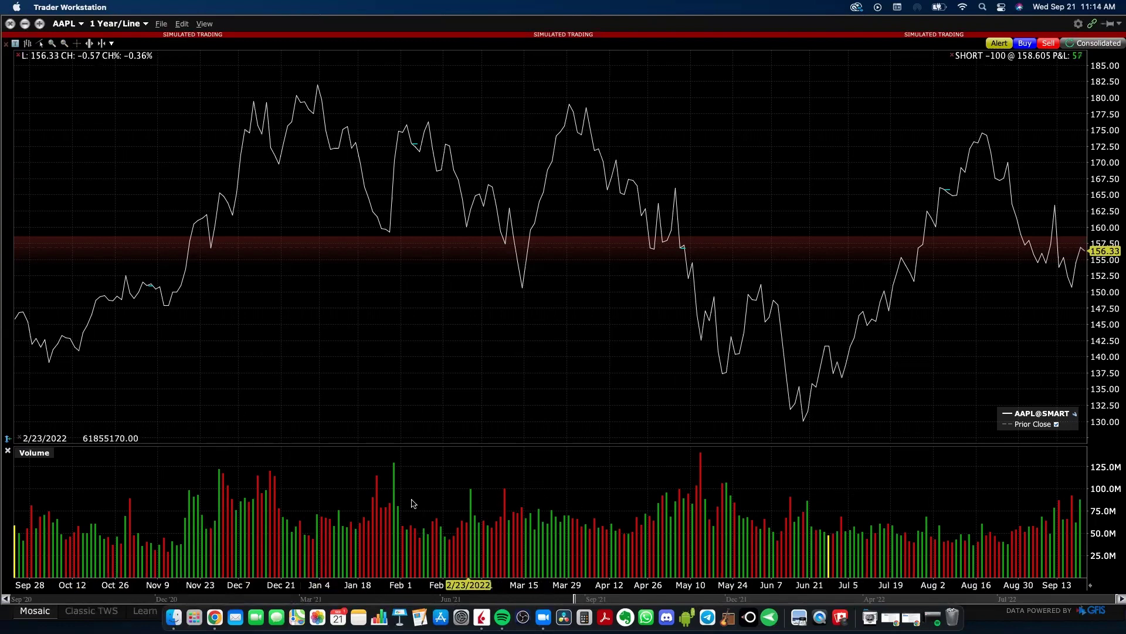
{"action": "left_click", "coordinate": [8, 451]}
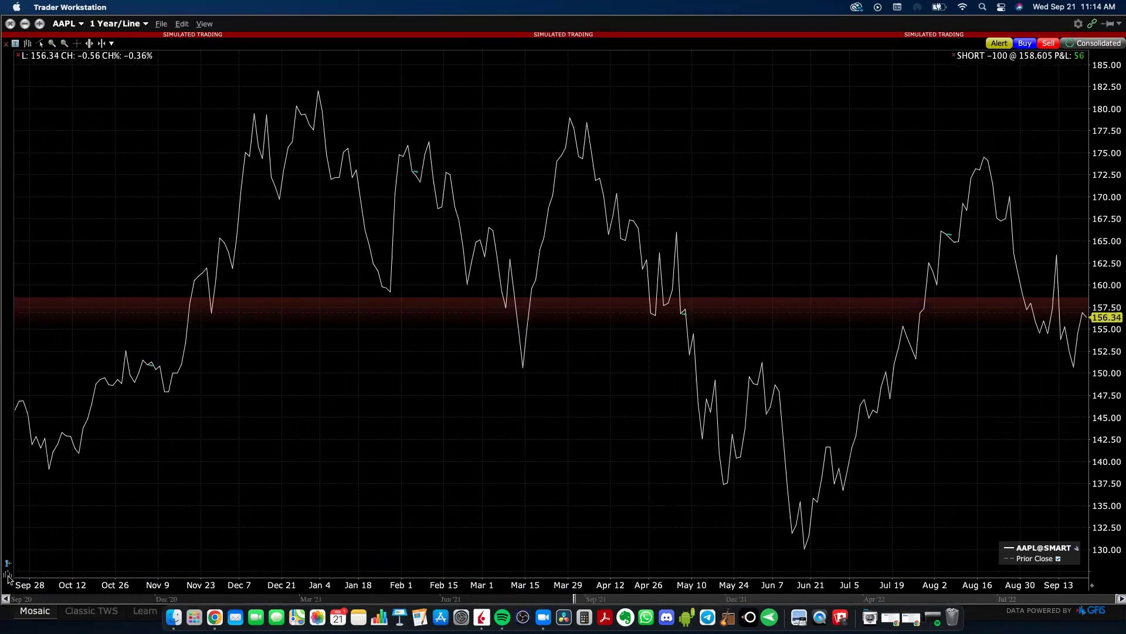
{"action": "left_click", "coordinate": [8, 576]}
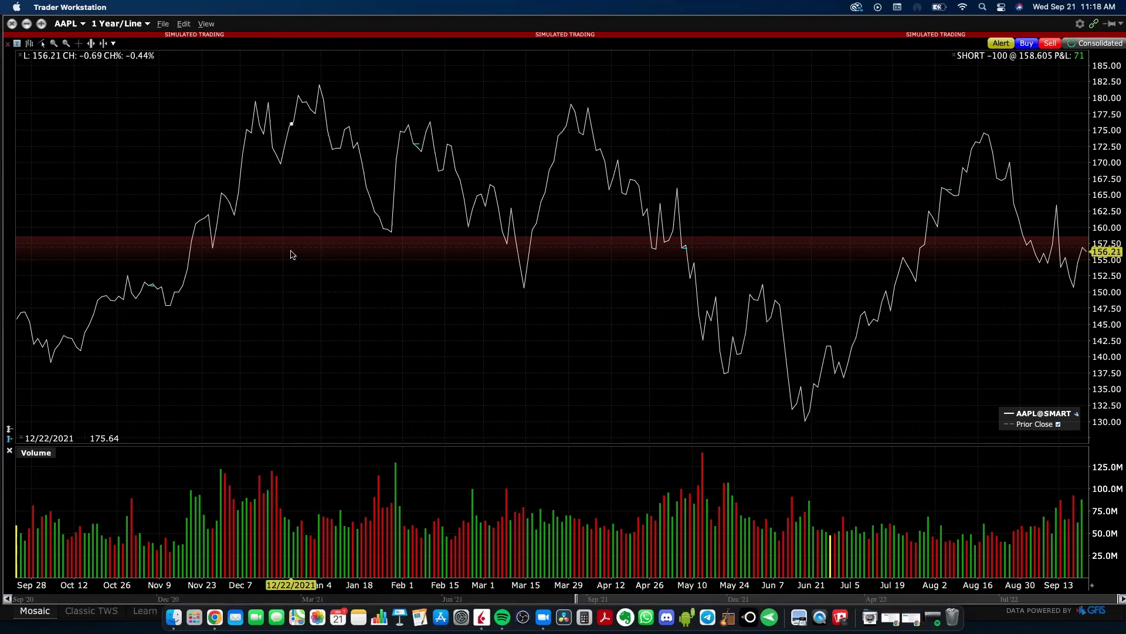
{"action": "left_click", "coordinate": [143, 28]}
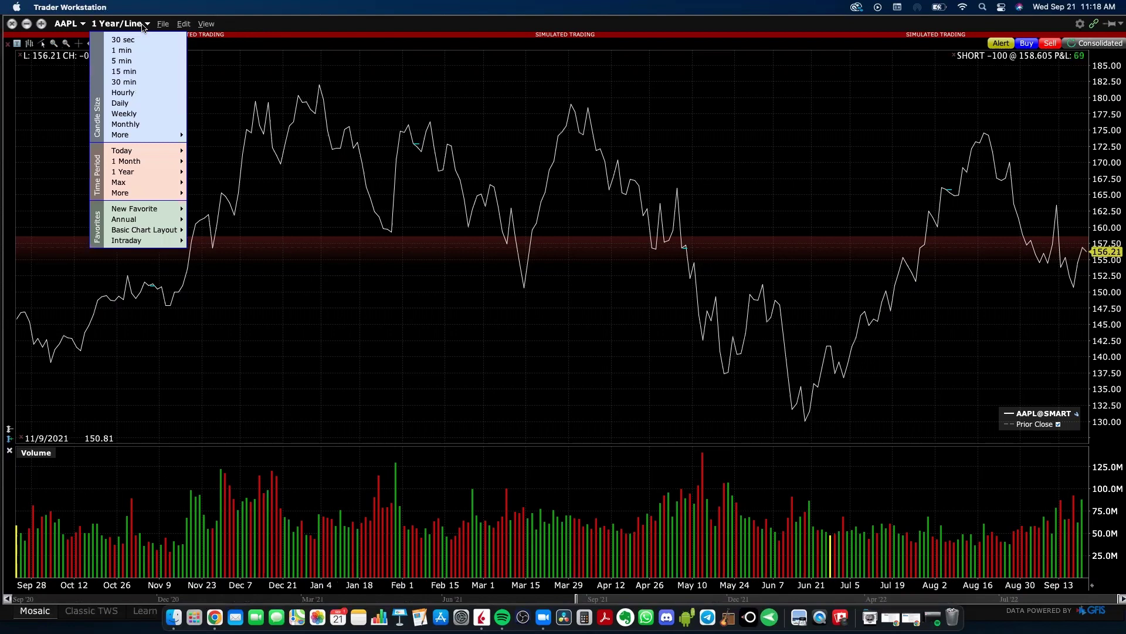
{"action": "mouse_move", "coordinate": [133, 166]}
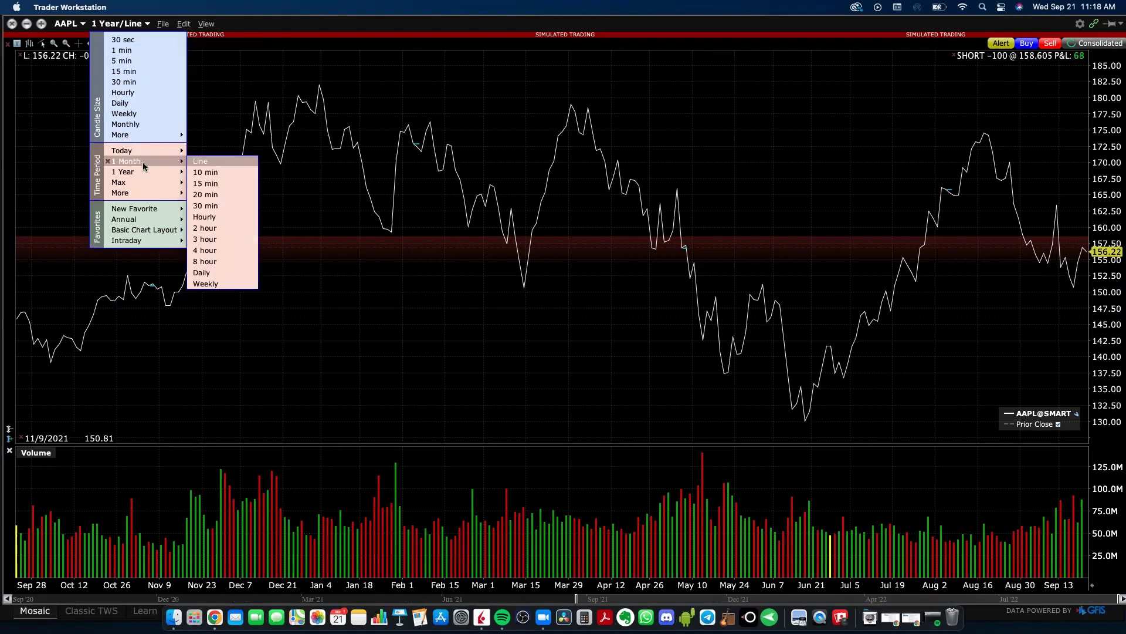
{"action": "left_click", "coordinate": [203, 162]}
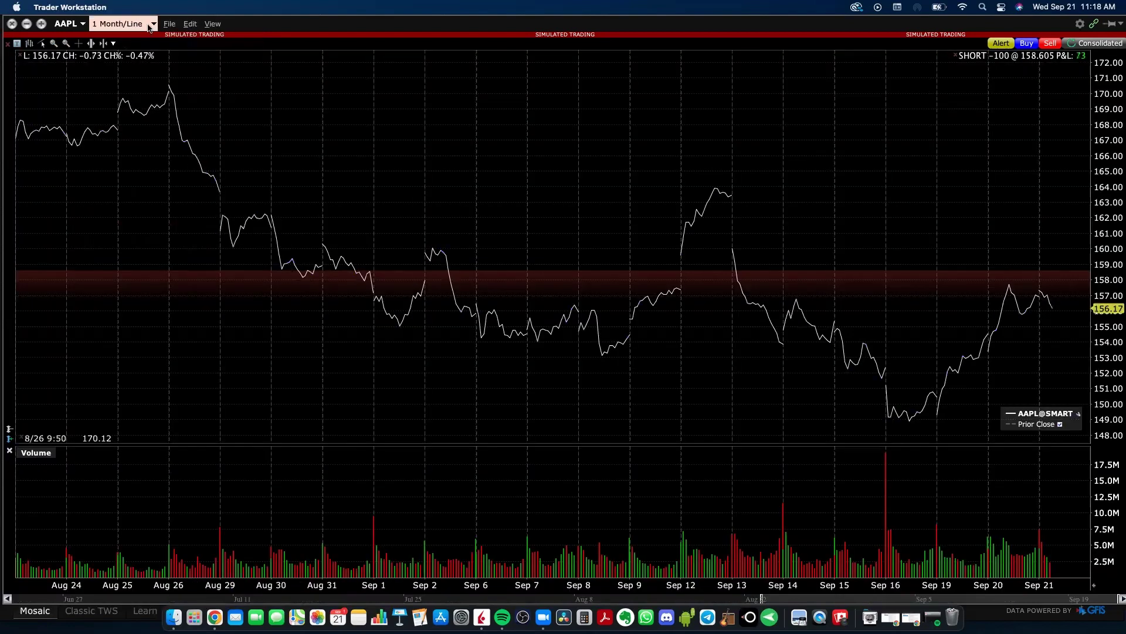
{"action": "left_click", "coordinate": [150, 27]}
{"action": "left_click", "coordinate": [138, 124]}
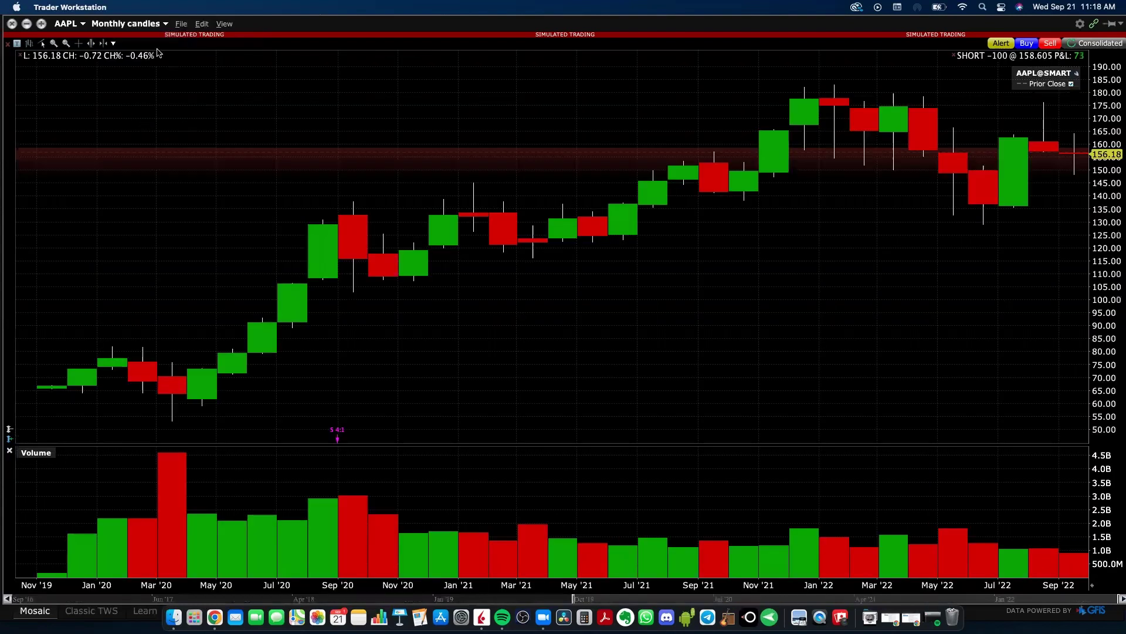
{"action": "left_click", "coordinate": [127, 23]}
{"action": "left_click", "coordinate": [123, 93]}
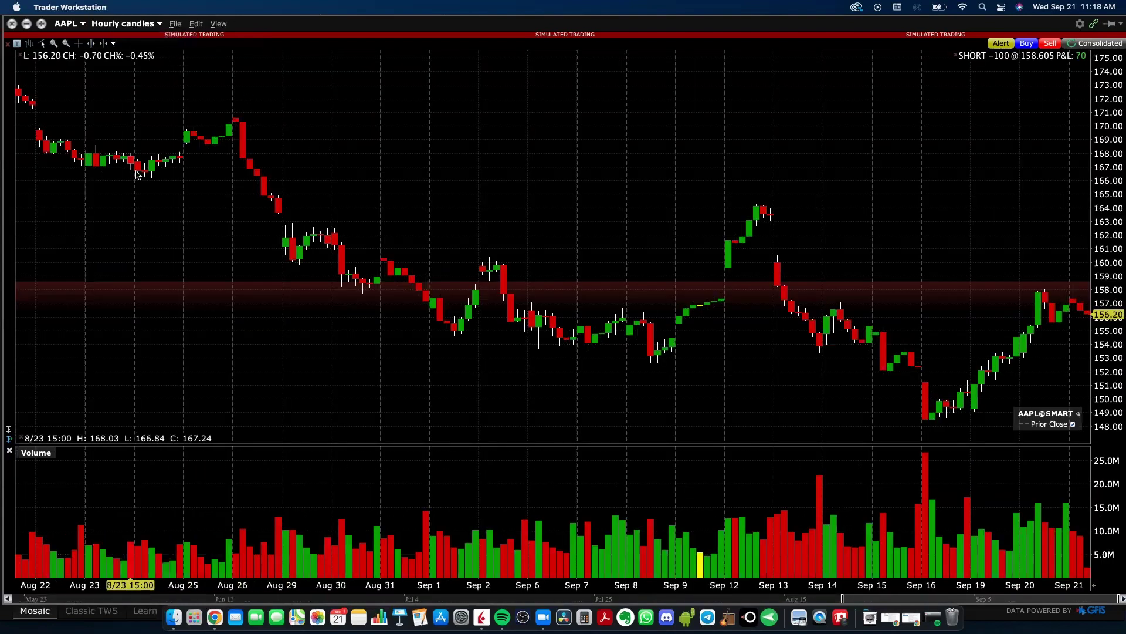
{"action": "left_click", "coordinate": [157, 27]}
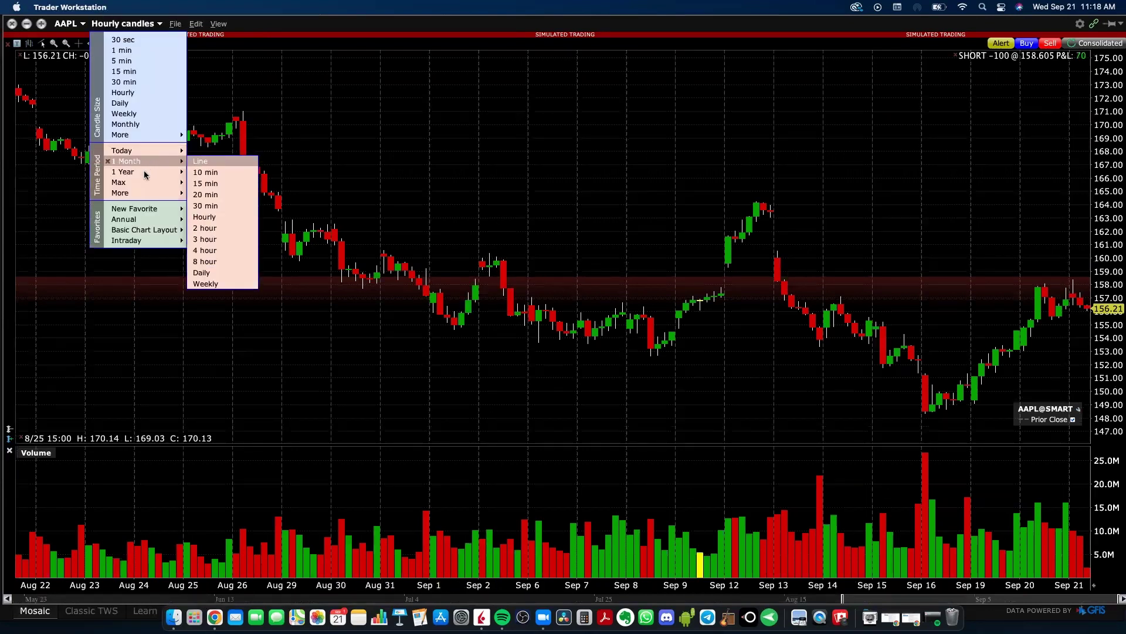
{"action": "left_click", "coordinate": [141, 172]}
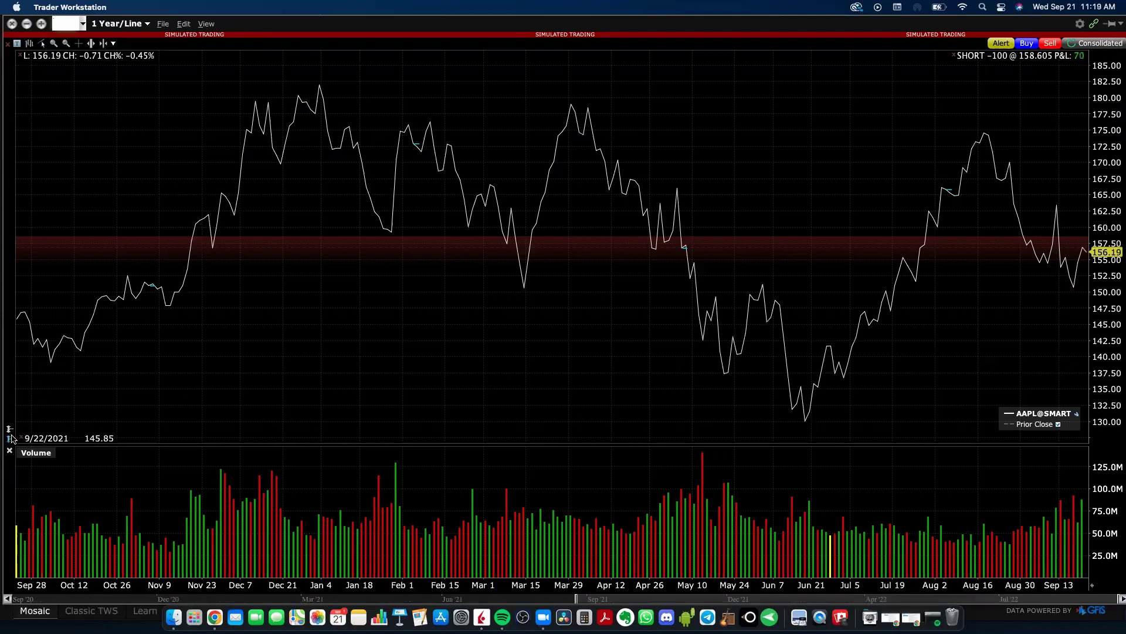
{"action": "scroll", "coordinate": [12, 439], "scroll_direction": "down", "scroll_amount": 8}
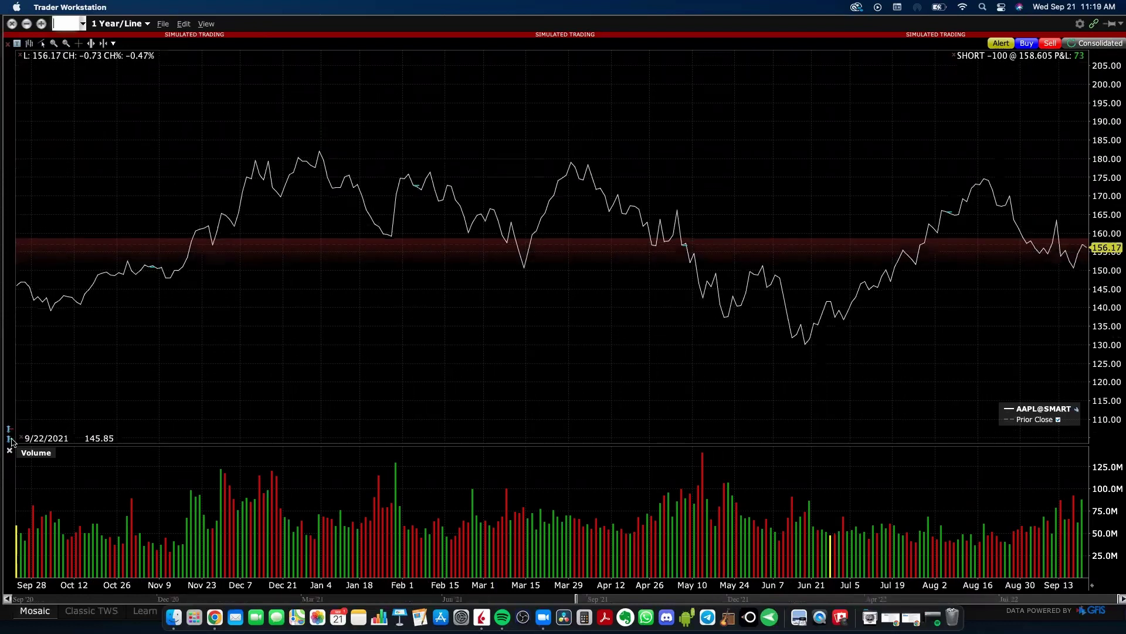
{"action": "scroll", "coordinate": [10, 435], "scroll_direction": "up", "scroll_amount": 8}
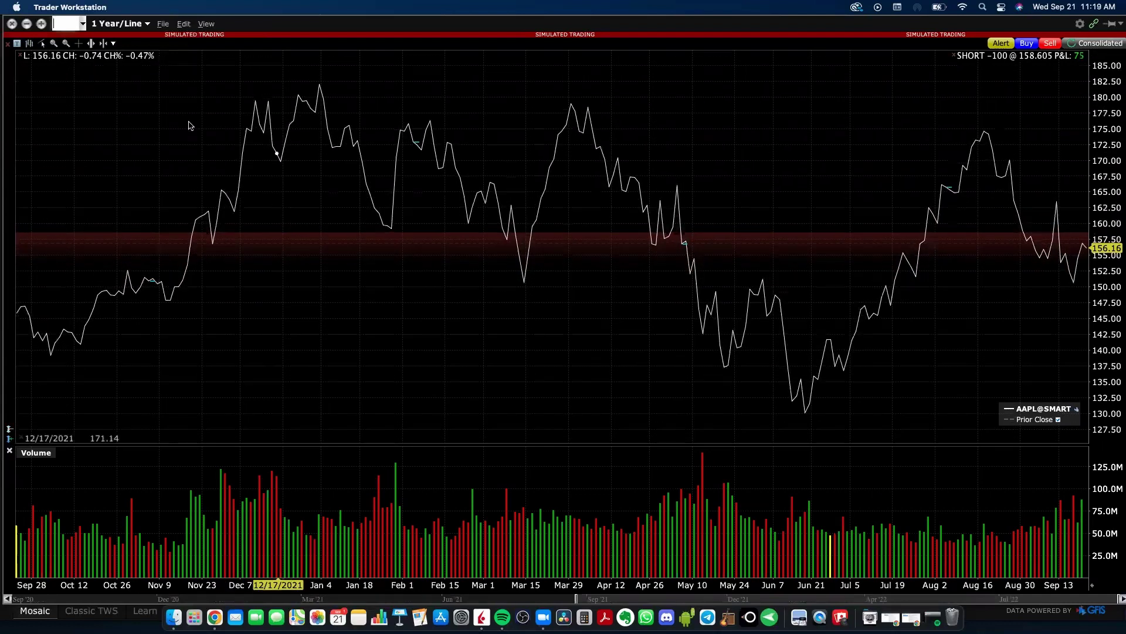
- Zoom the AAPL chart to about four months, zoom back to the full year, and turn the crosshair on
{"action": "left_click", "coordinate": [55, 44]}
{"action": "left_click_drag", "start_coordinate": [342, 221], "coordinate": [715, 221]}
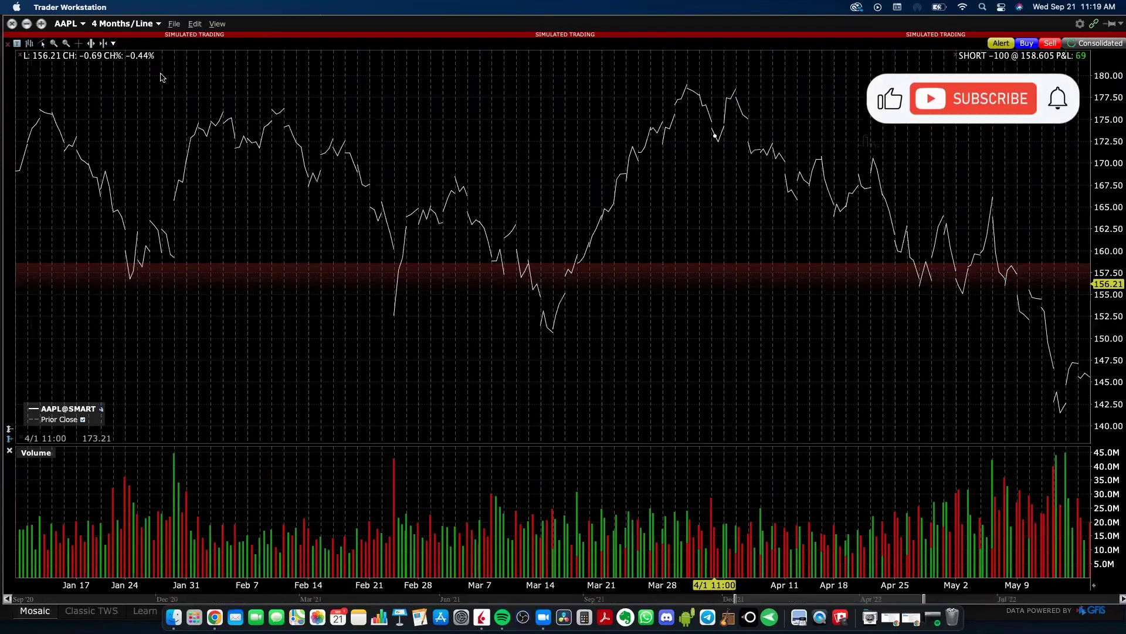
{"action": "left_click", "coordinate": [67, 45]}
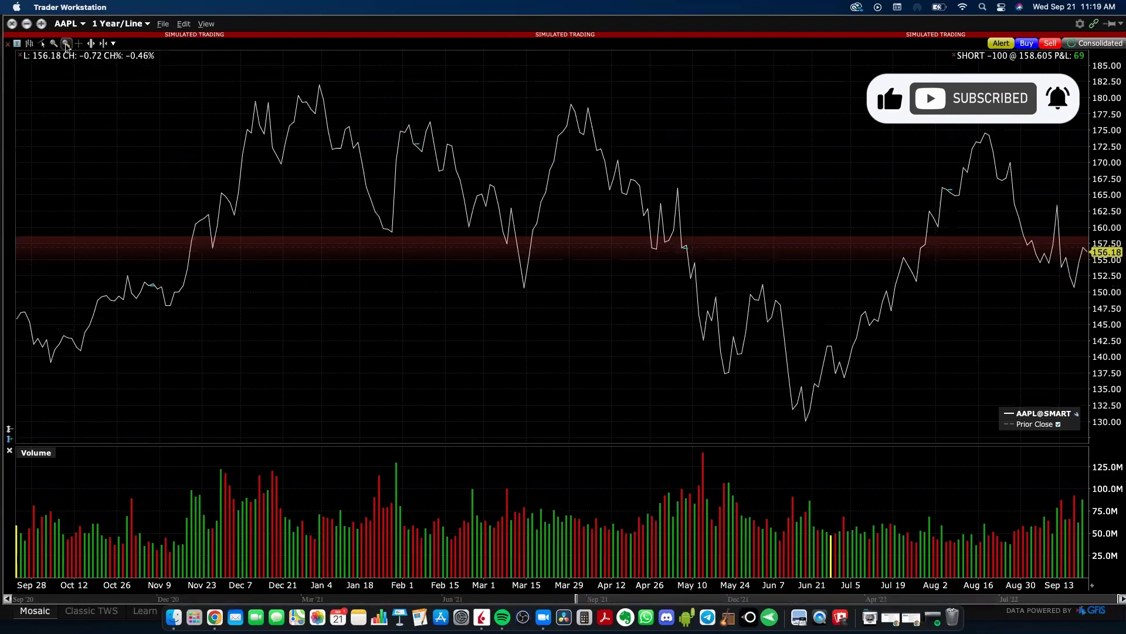
{"action": "right_click", "coordinate": [424, 322]}
{"action": "left_click", "coordinate": [462, 318]}
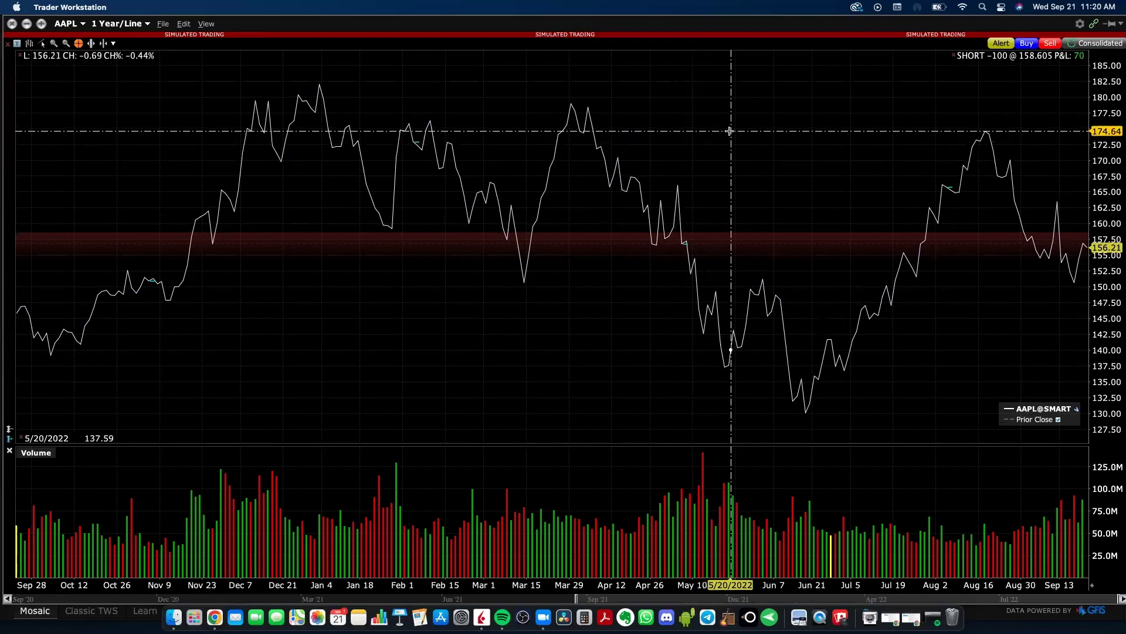
- Bring up the full list of available studies from the chart's Add Study menu
{"action": "right_click", "coordinate": [355, 305]}
{"action": "mouse_move", "coordinate": [424, 530]}
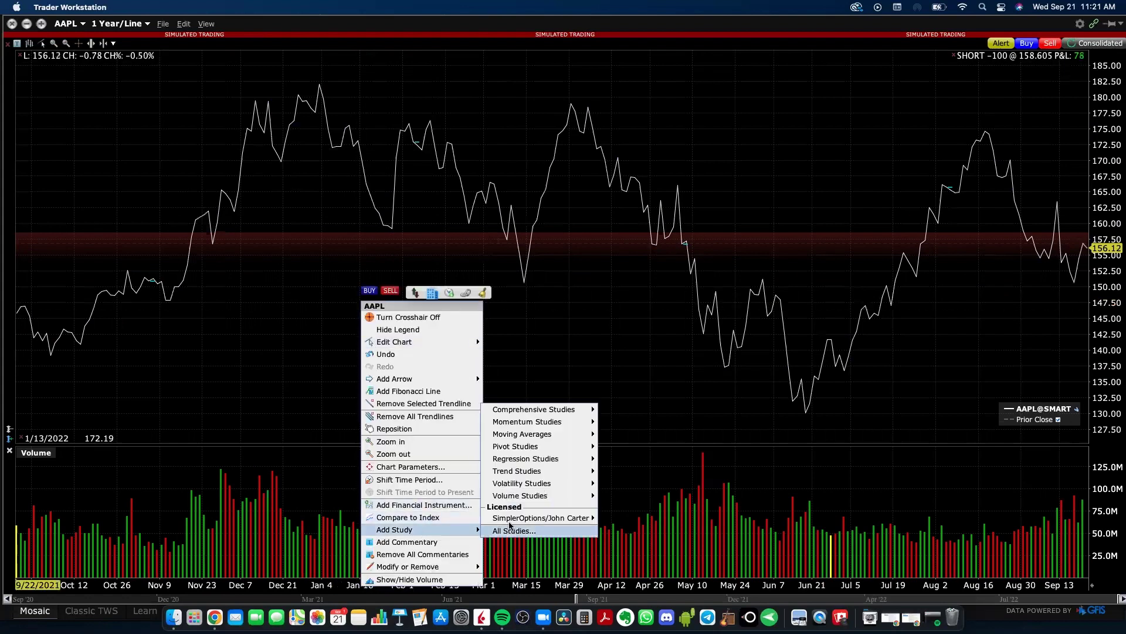
{"action": "left_click", "coordinate": [529, 534]}
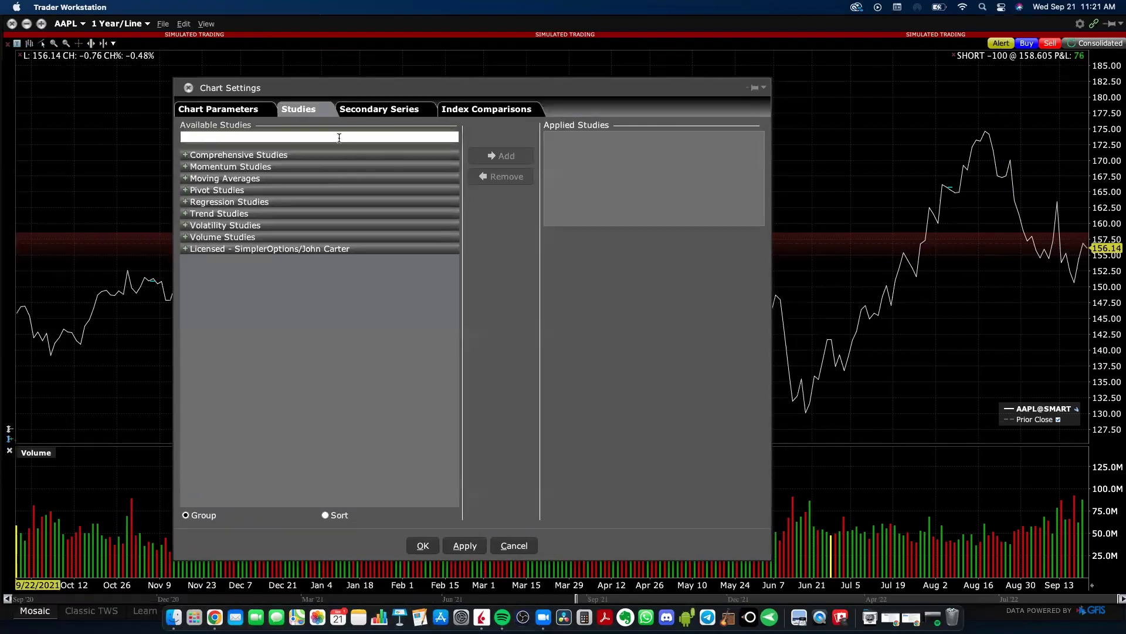
{"action": "left_click", "coordinate": [186, 87]}
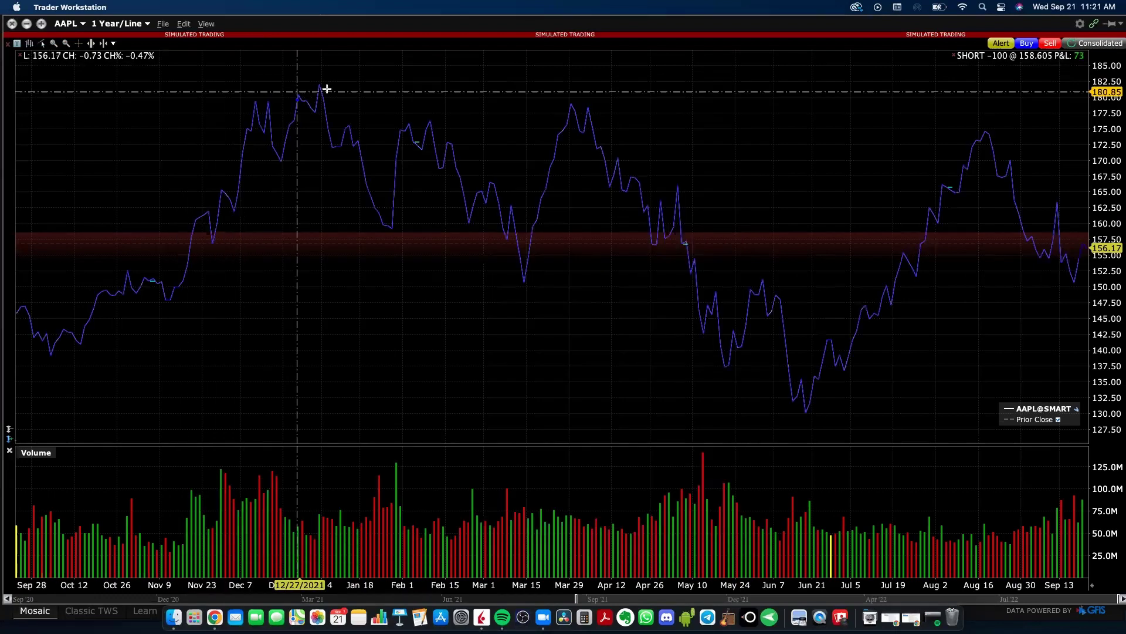
- In Edit > Studies, add Simple Moving Avg. from Moving Averages and apply it as SMA(9)
{"action": "left_click", "coordinate": [183, 24]}
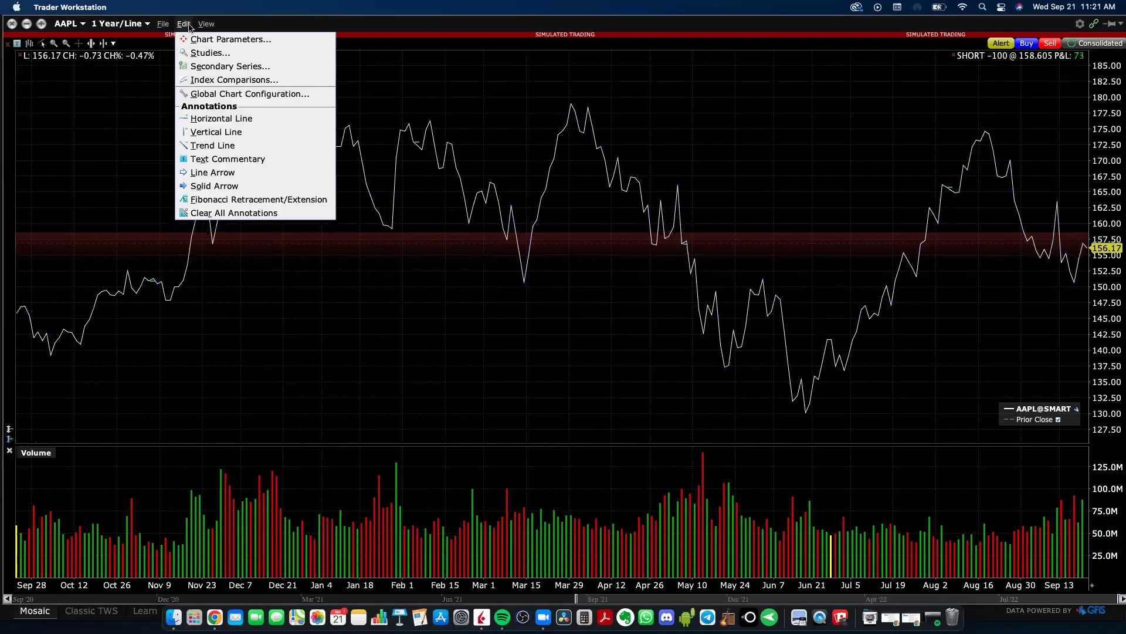
{"action": "left_click", "coordinate": [196, 53]}
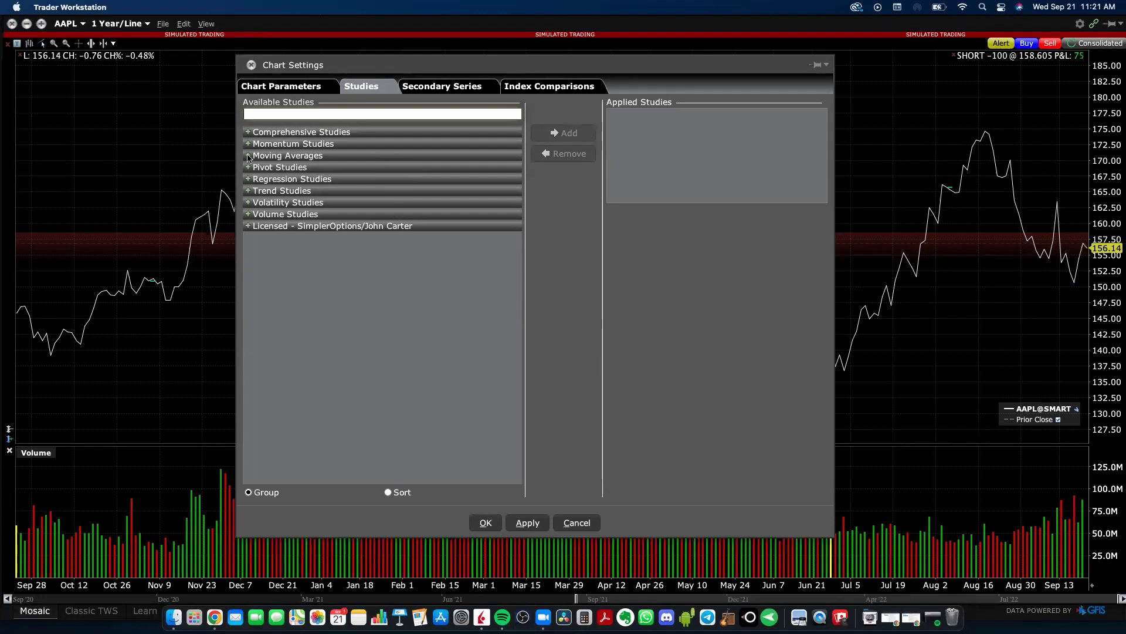
{"action": "left_click", "coordinate": [247, 156]}
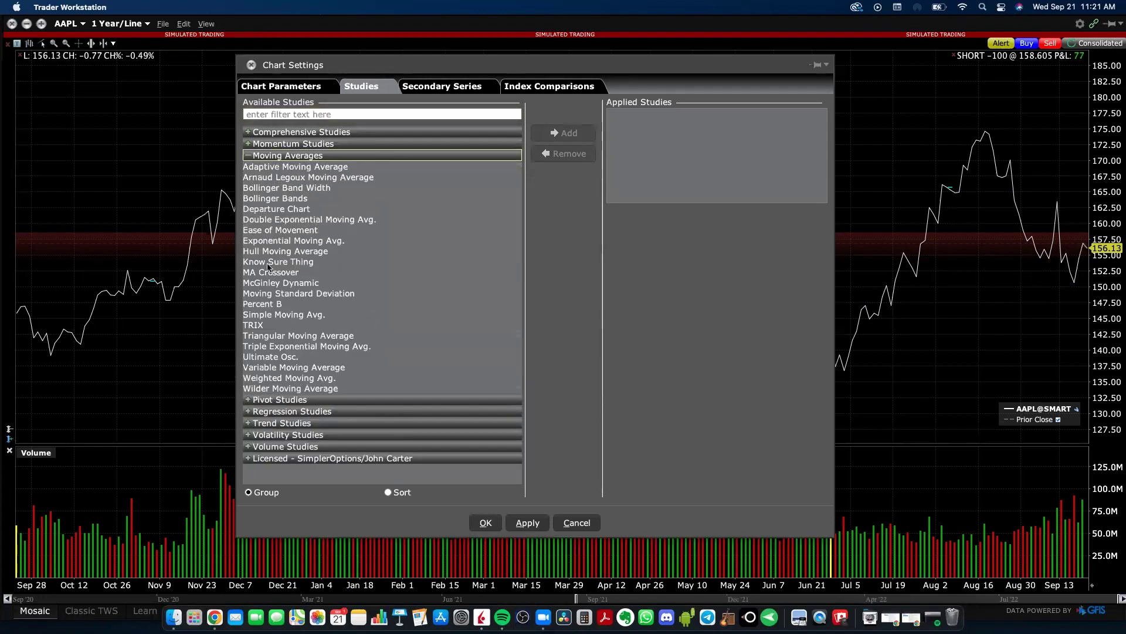
{"action": "left_click", "coordinate": [273, 315]}
{"action": "left_click", "coordinate": [562, 133]}
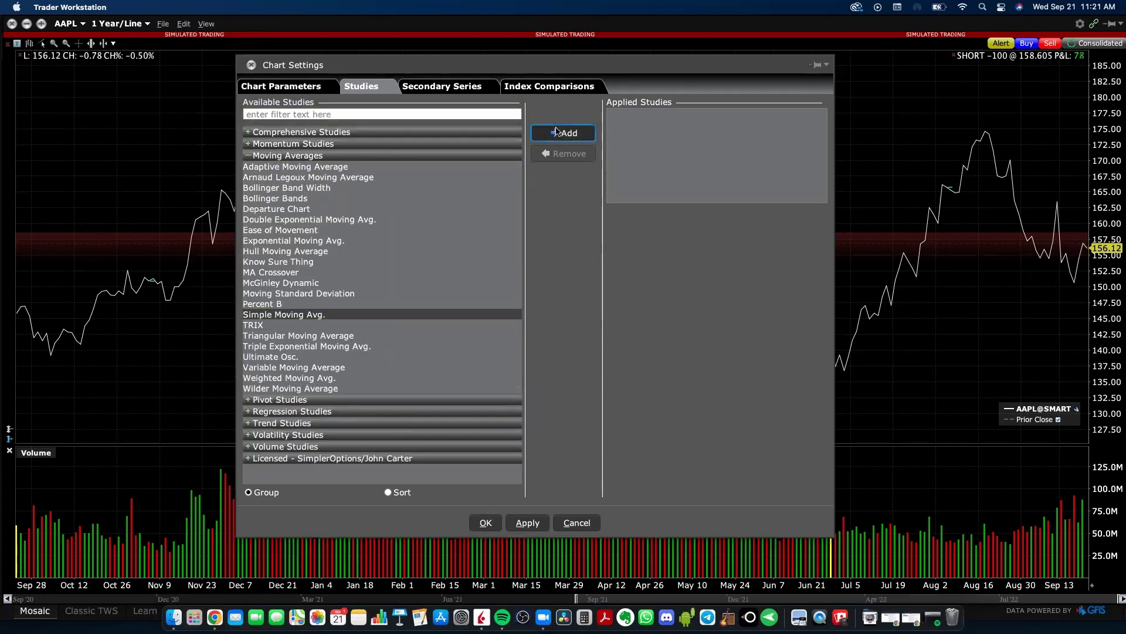
{"action": "left_click", "coordinate": [528, 523]}
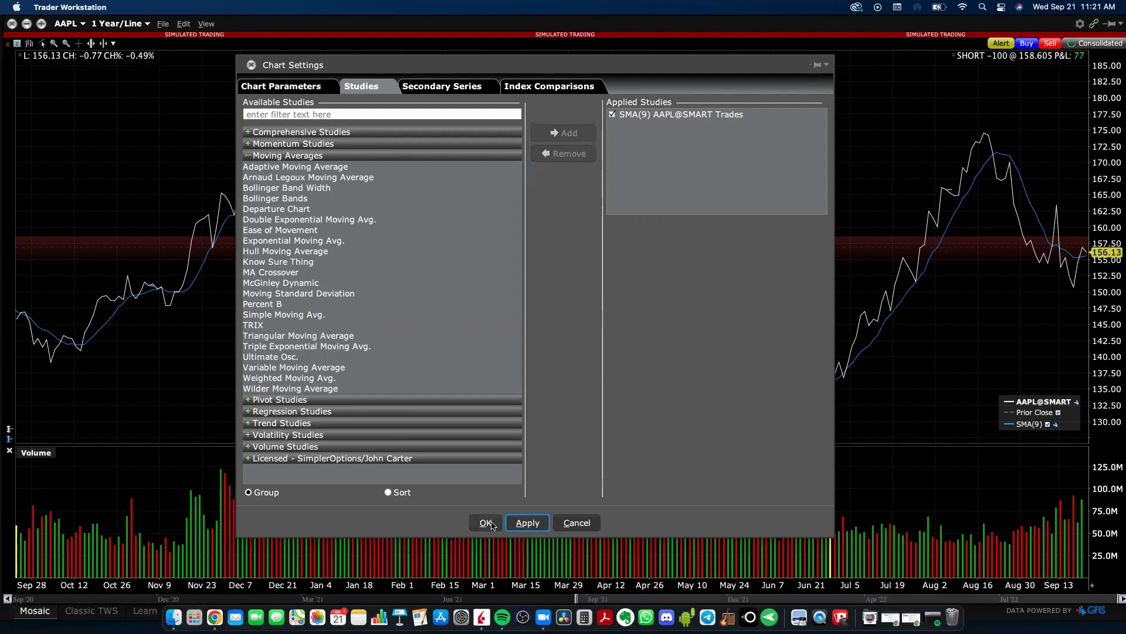
{"action": "left_click", "coordinate": [486, 523]}
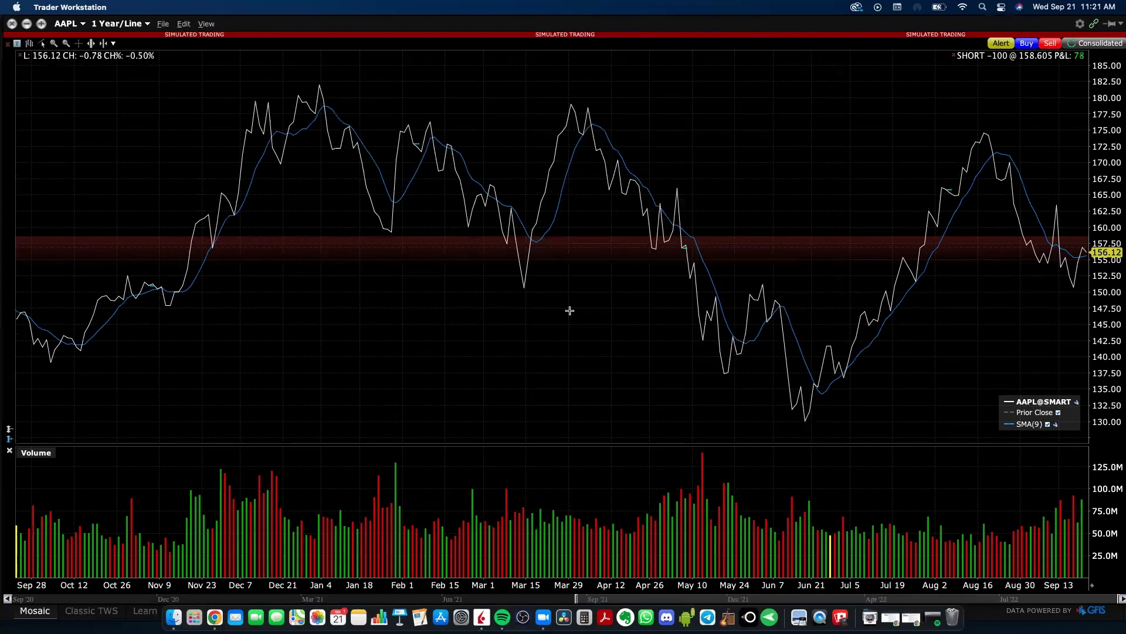
- In Edit > Studies, keep Trades as the SMA data source and set its period to 200
{"action": "left_click", "coordinate": [184, 24]}
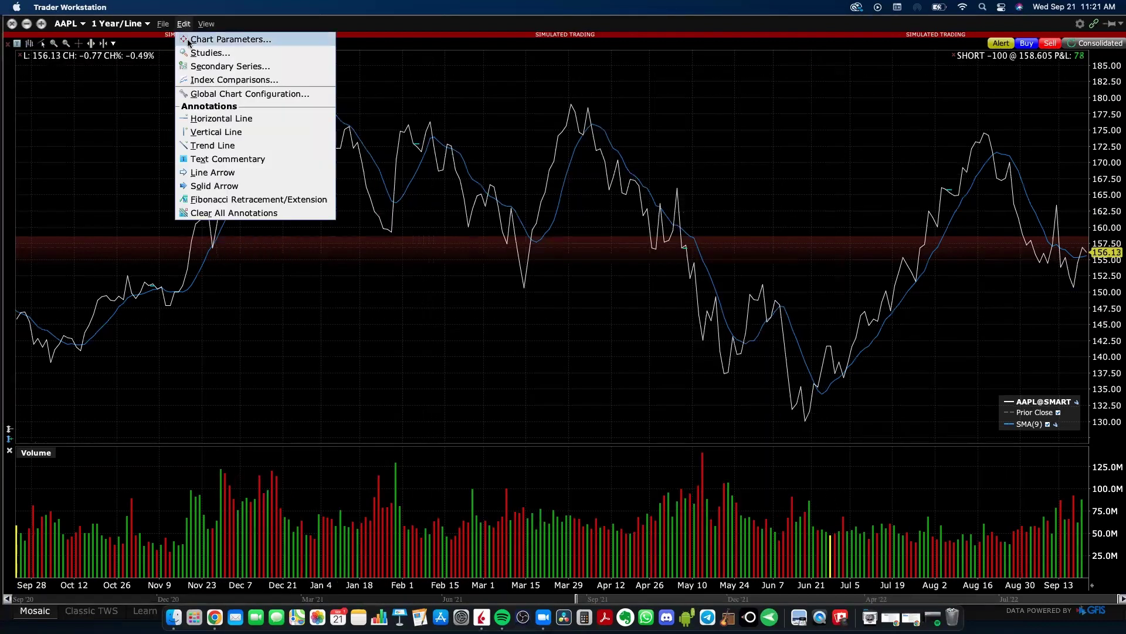
{"action": "left_click", "coordinate": [196, 53]}
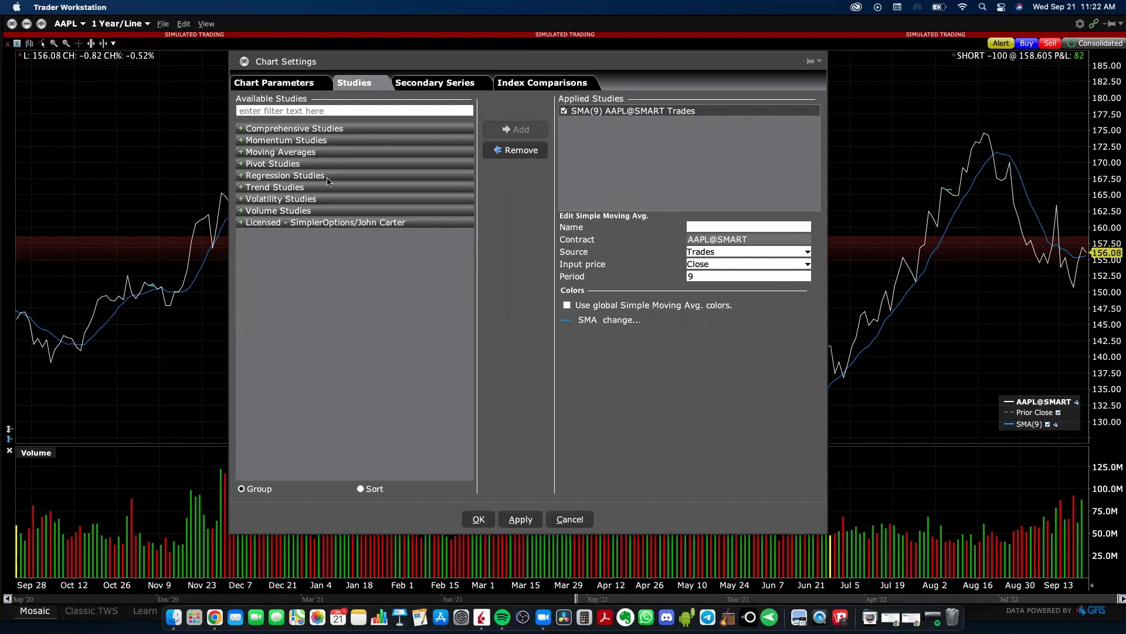
{"action": "left_click", "coordinate": [733, 252]}
{"action": "left_click", "coordinate": [736, 252]}
{"action": "left_click", "coordinate": [718, 276]}
{"action": "left_click", "coordinate": [718, 276]}
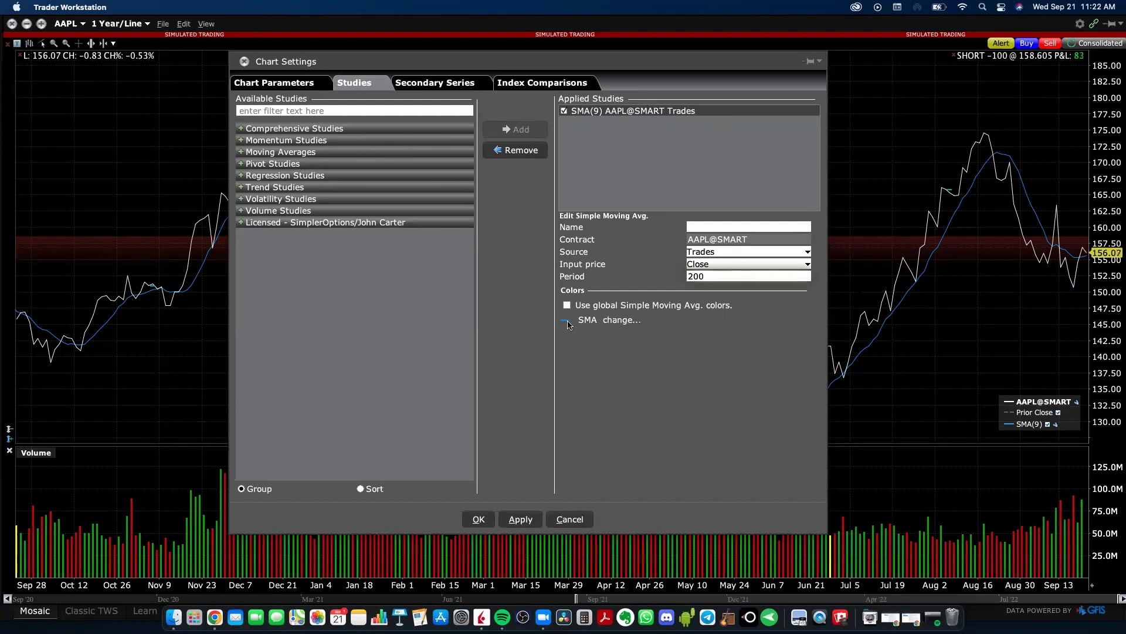
{"action": "left_click", "coordinate": [580, 307]}
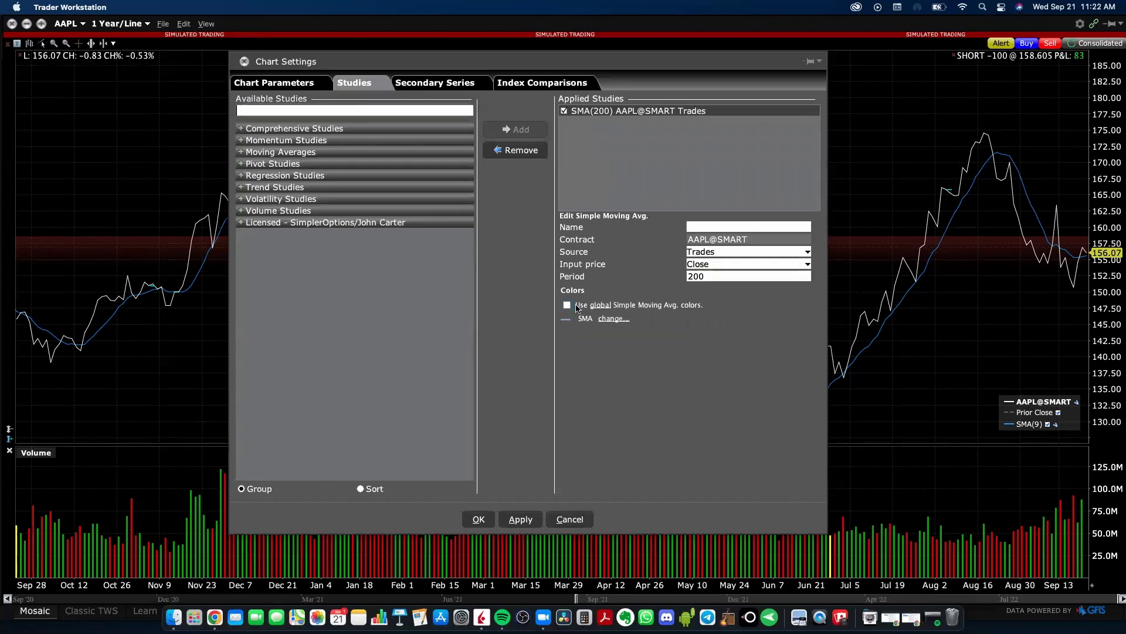
- Colour the SMA(200) line pink and confirm the study settings
{"action": "left_click", "coordinate": [611, 320]}
{"action": "left_click", "coordinate": [672, 398]}
{"action": "left_click", "coordinate": [647, 469]}
{"action": "left_click", "coordinate": [479, 519]}
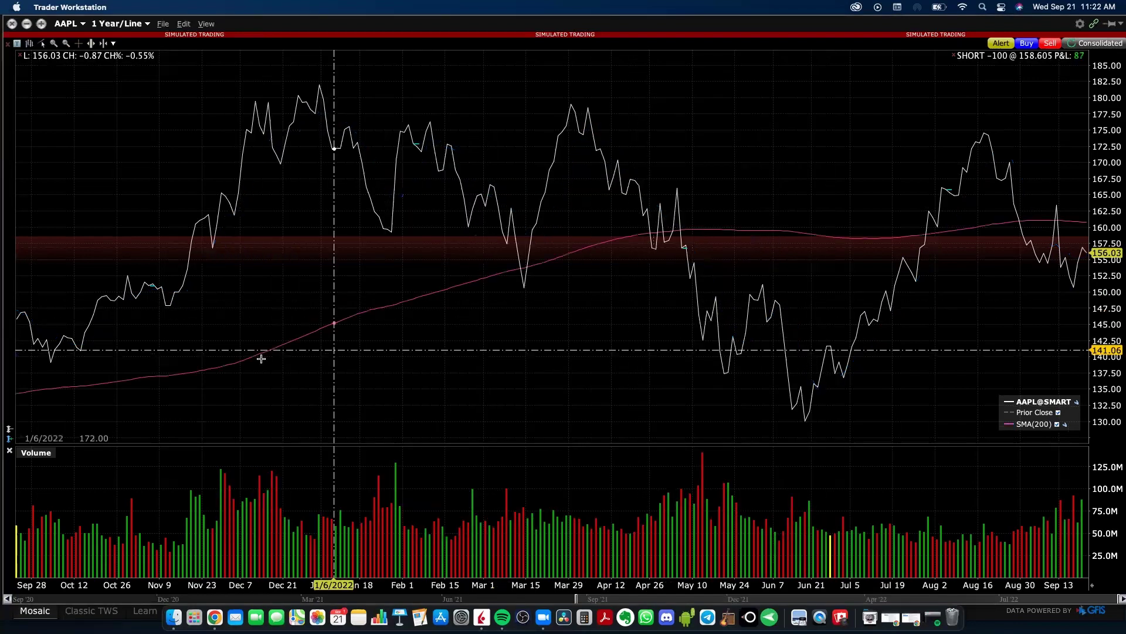
- Add Bollinger Bands via the chart's Add Study > Moving Averages menu, then select the AAPL price line
{"action": "right_click", "coordinate": [497, 332]}
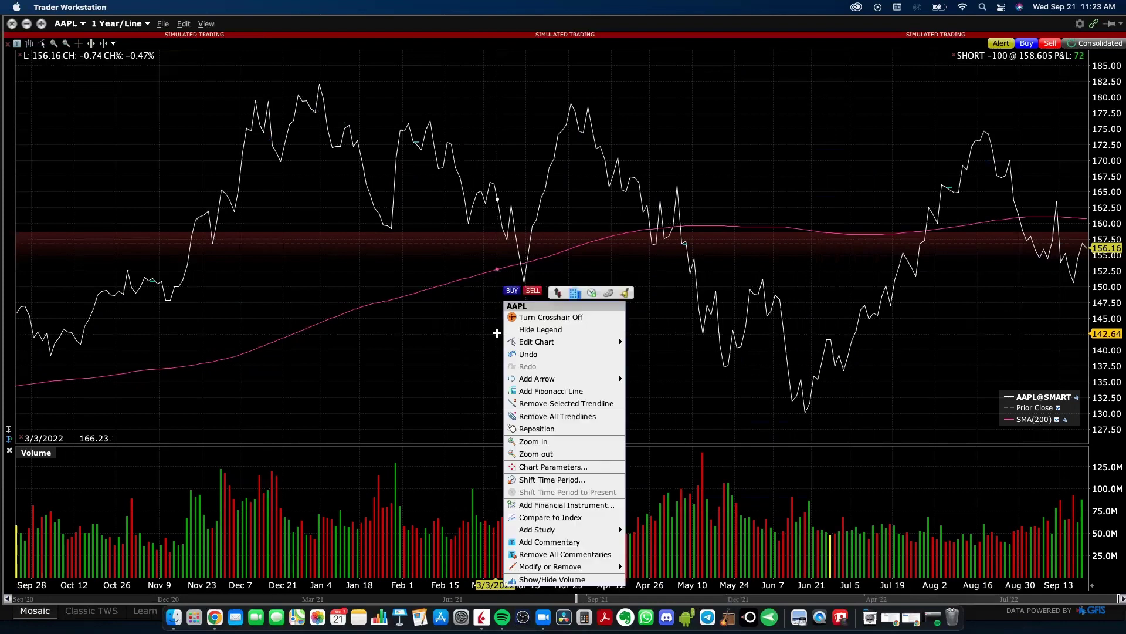
{"action": "mouse_move", "coordinate": [573, 529]}
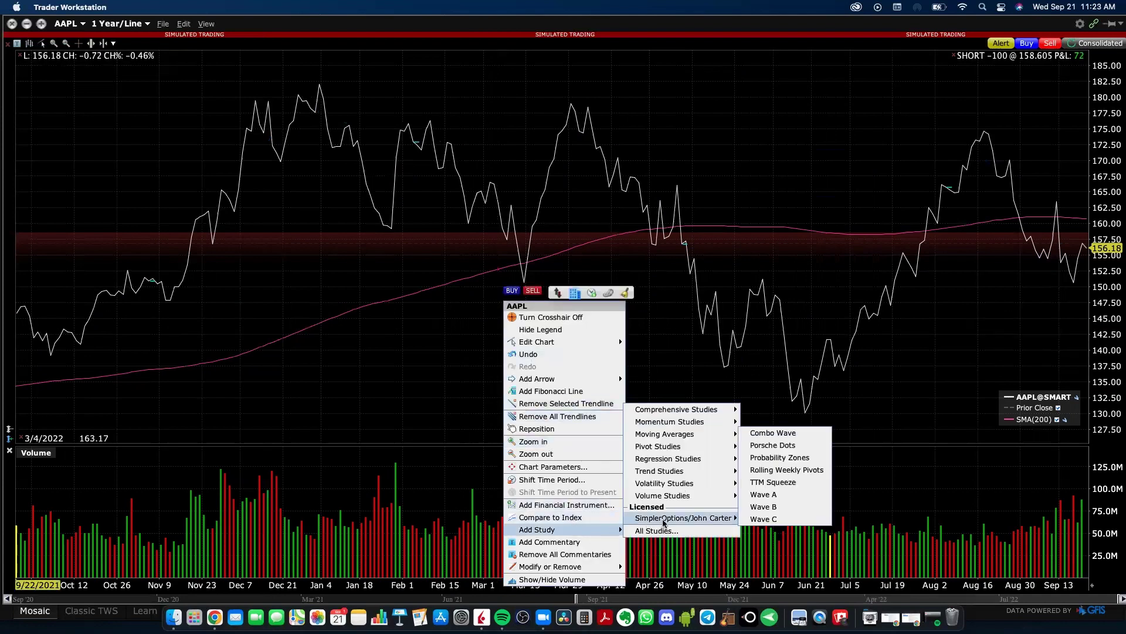
{"action": "mouse_move", "coordinate": [678, 437]}
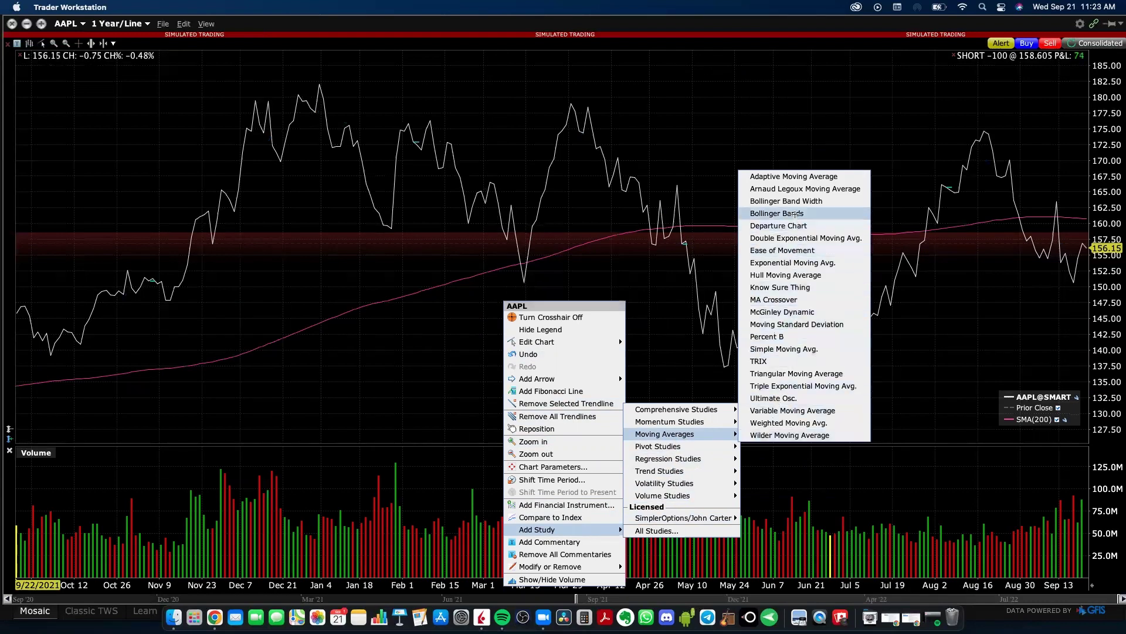
{"action": "left_click", "coordinate": [795, 213]}
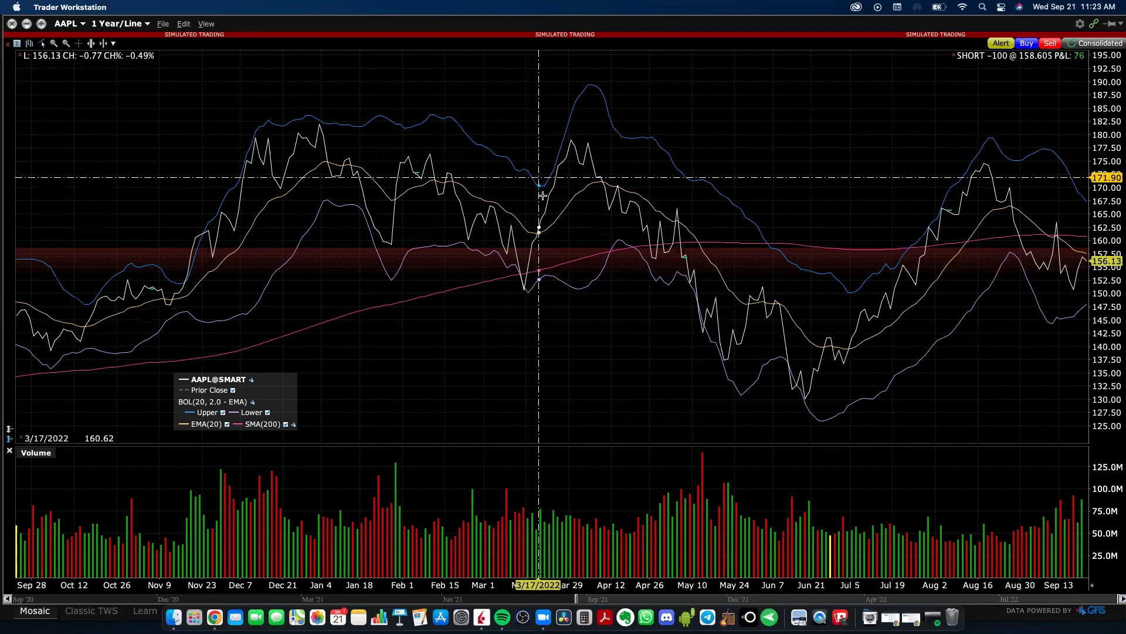
{"action": "left_click", "coordinate": [542, 218]}
{"action": "right_click", "coordinate": [449, 284]}
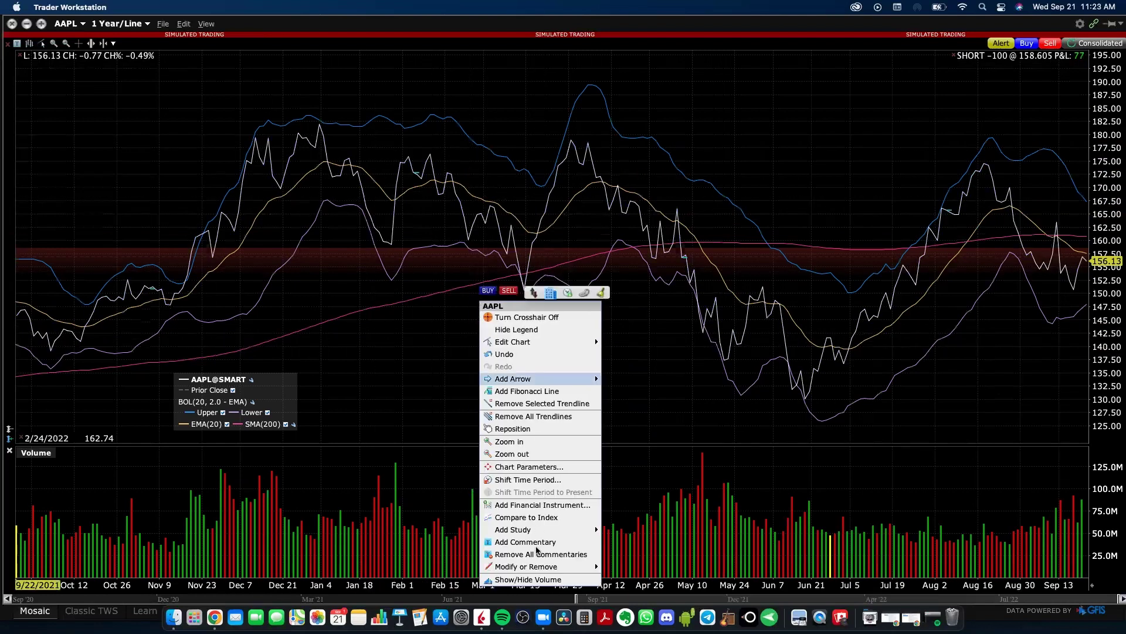
- Open the full study settings and colour the upper Bollinger band light cyan
{"action": "mouse_move", "coordinate": [546, 530]}
{"action": "left_click", "coordinate": [633, 531]}
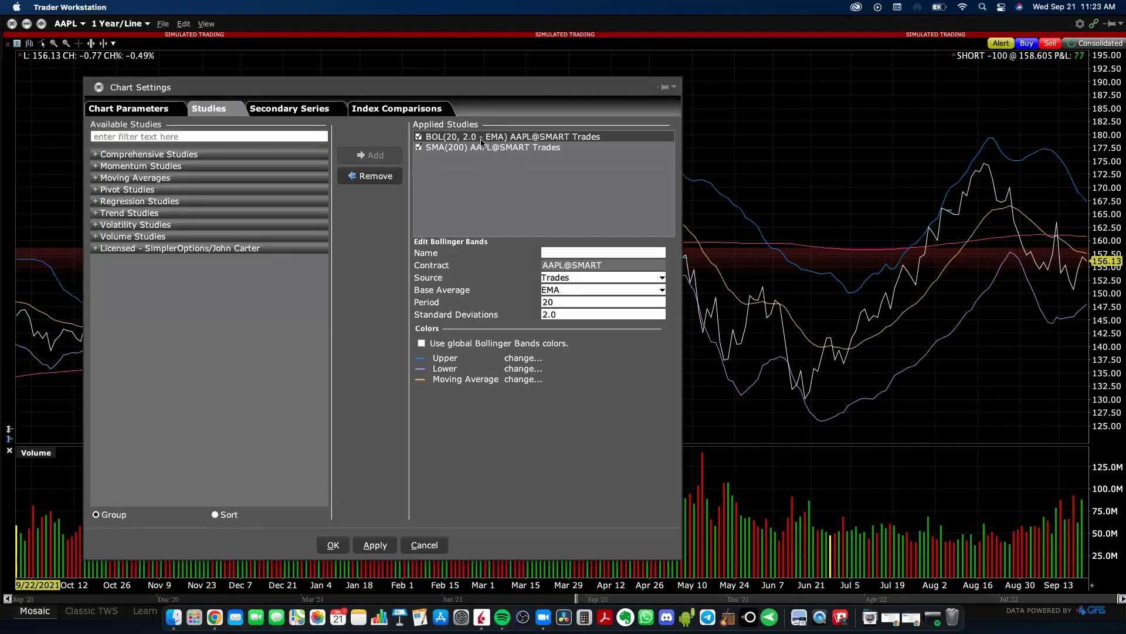
{"action": "left_click", "coordinate": [510, 359]}
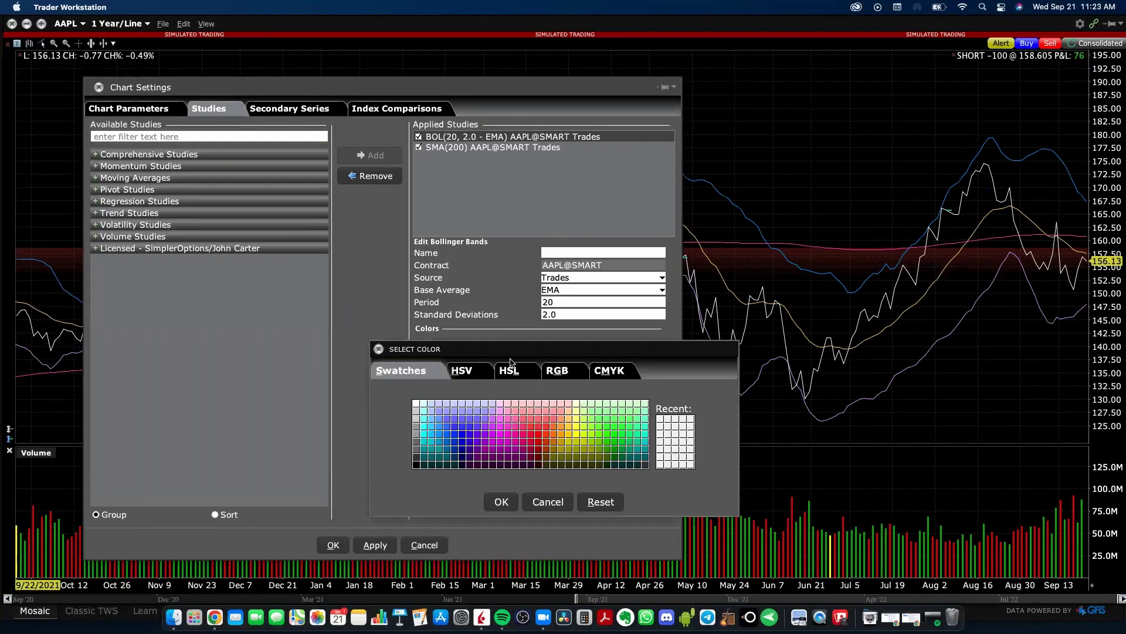
{"action": "left_click", "coordinate": [424, 412]}
{"action": "left_click", "coordinate": [502, 502]}
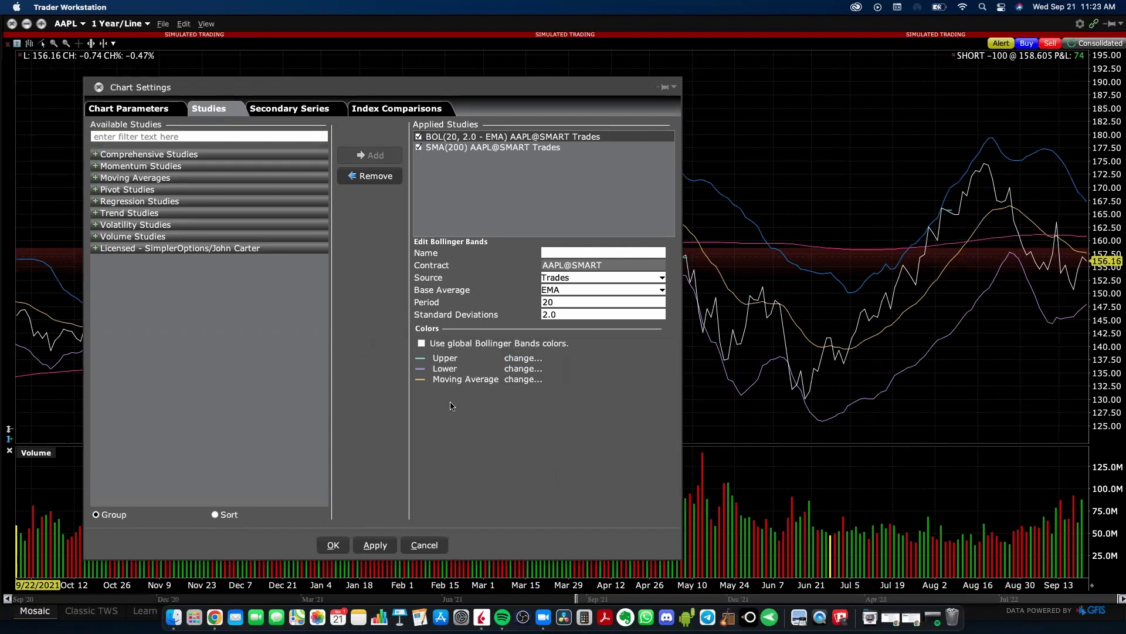
- Colour the lower band yellow-green and the EMA(20) midline green, then apply and close
{"action": "left_click", "coordinate": [516, 369]}
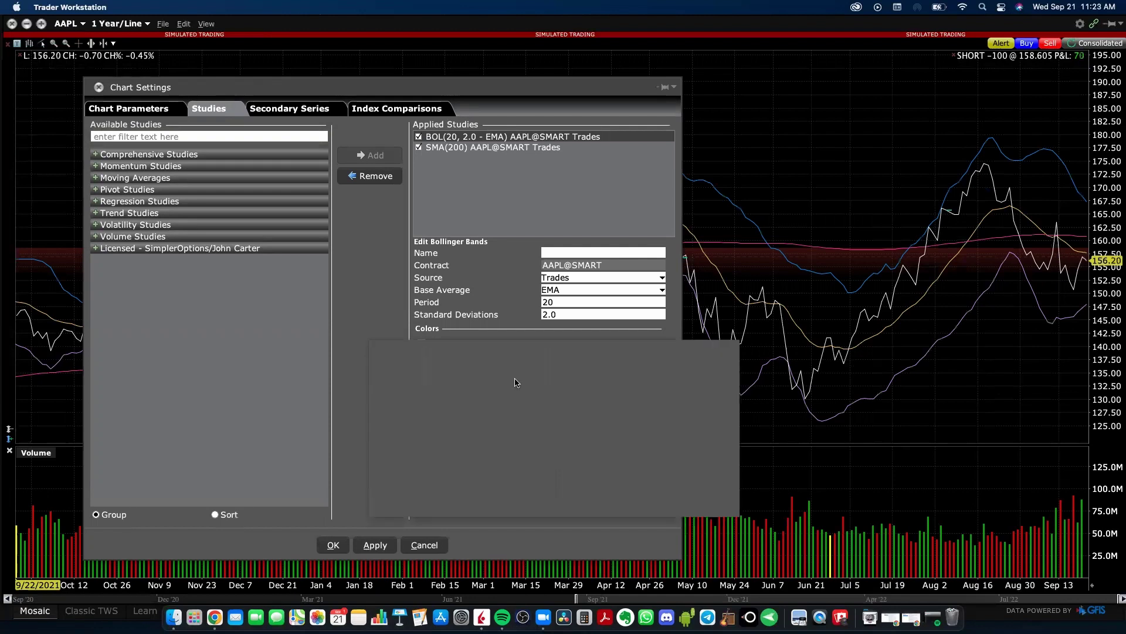
{"action": "left_click", "coordinate": [584, 436]}
{"action": "left_click", "coordinate": [502, 501]}
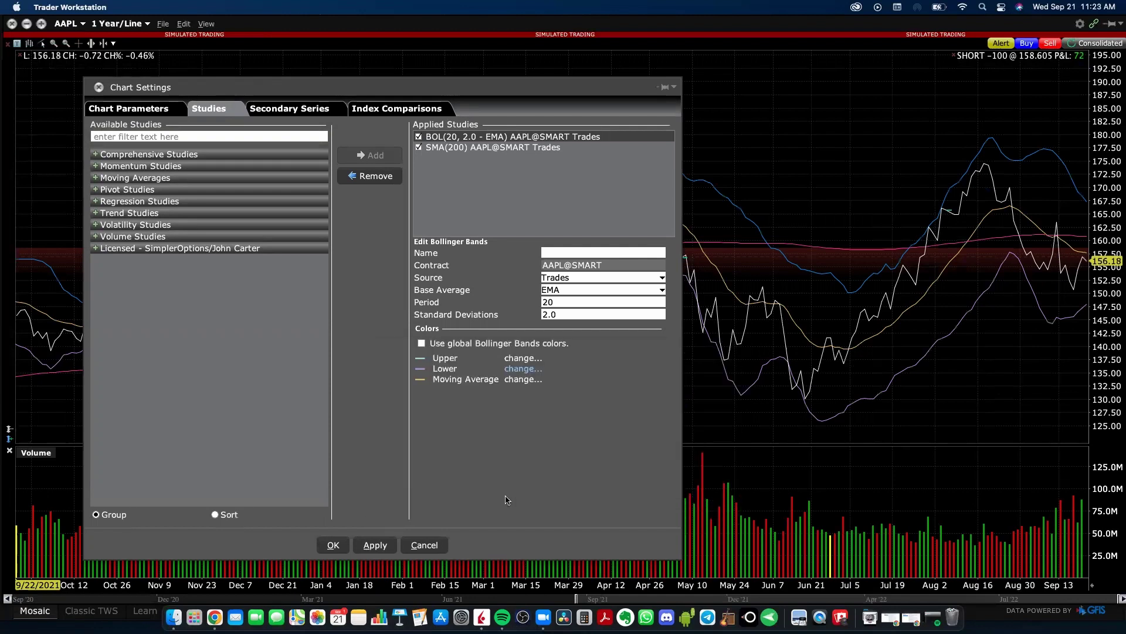
{"action": "left_click", "coordinate": [506, 380]}
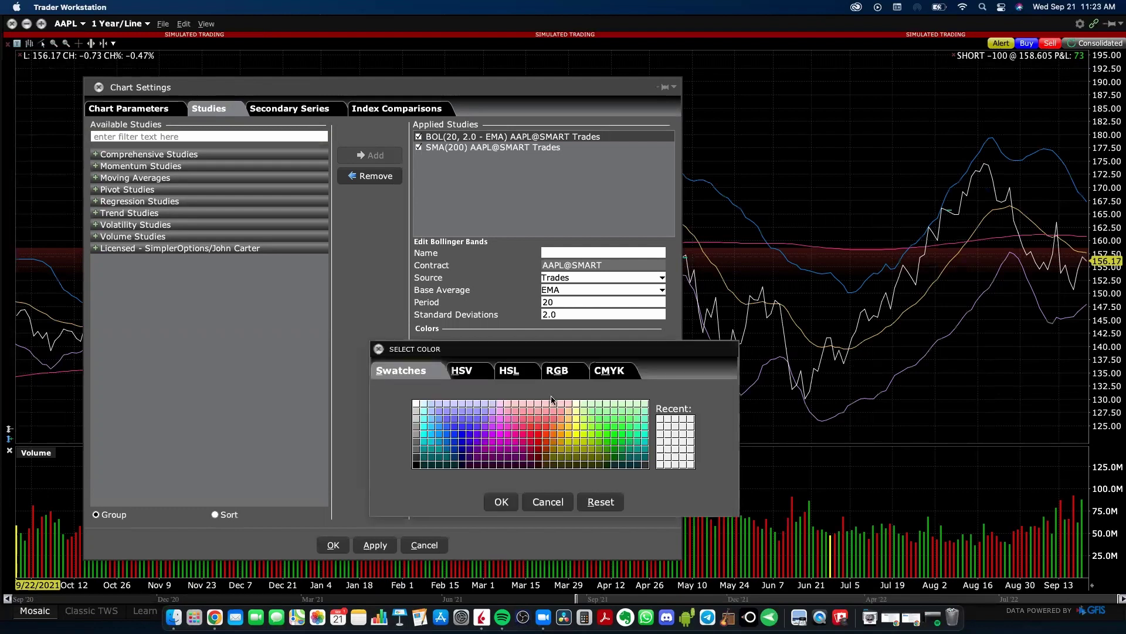
{"action": "left_click", "coordinate": [618, 433]}
{"action": "left_click", "coordinate": [501, 502]}
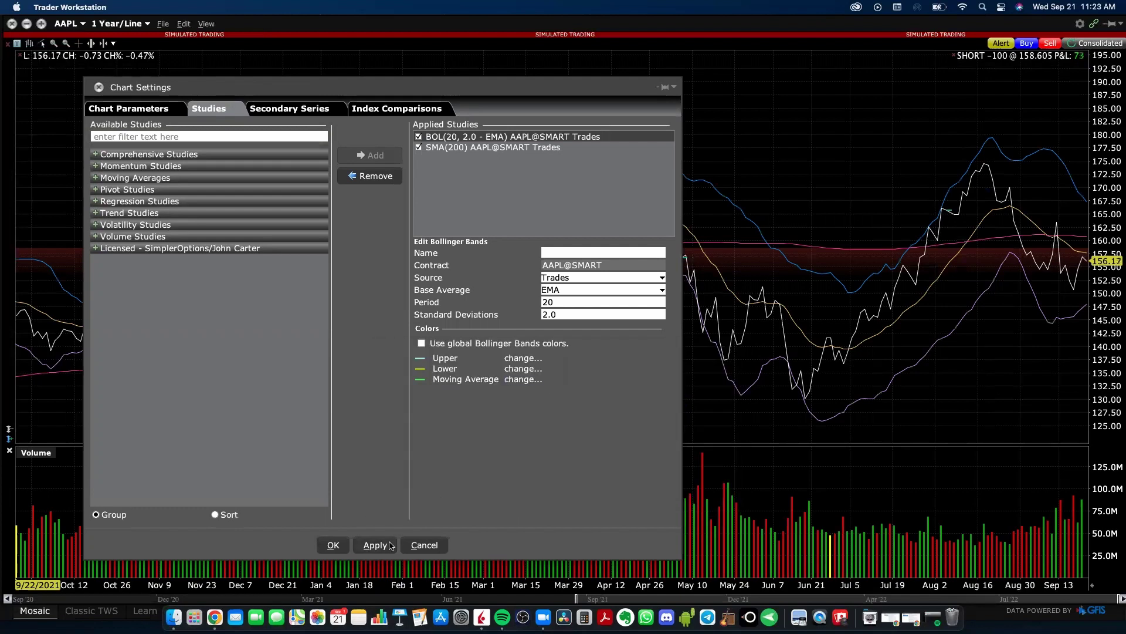
{"action": "left_click", "coordinate": [376, 545]}
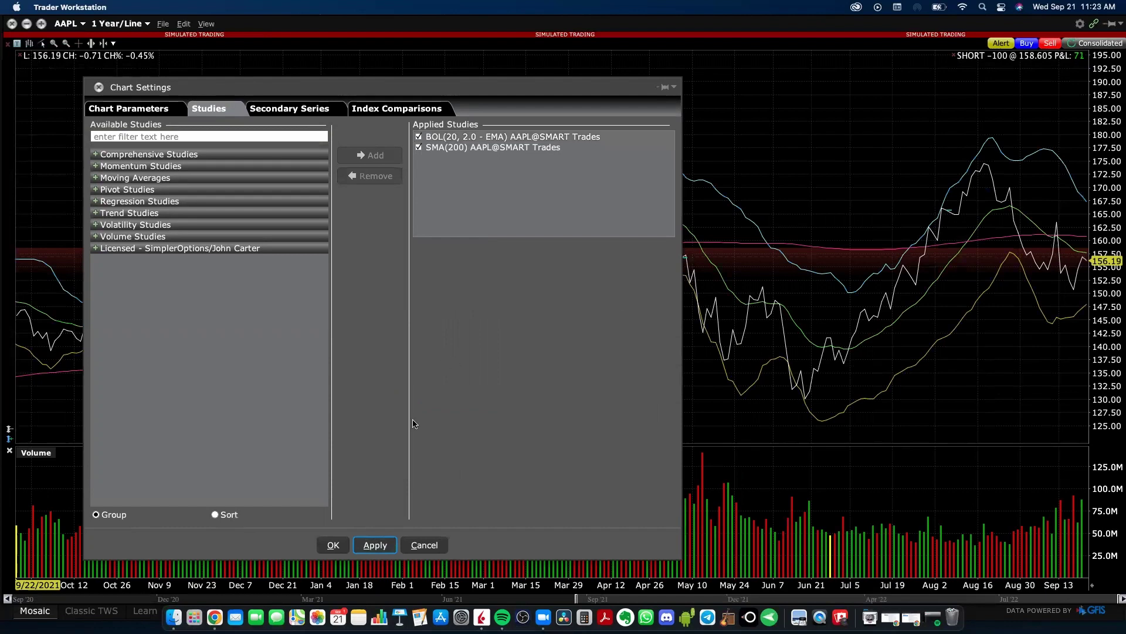
{"action": "left_click", "coordinate": [333, 545]}
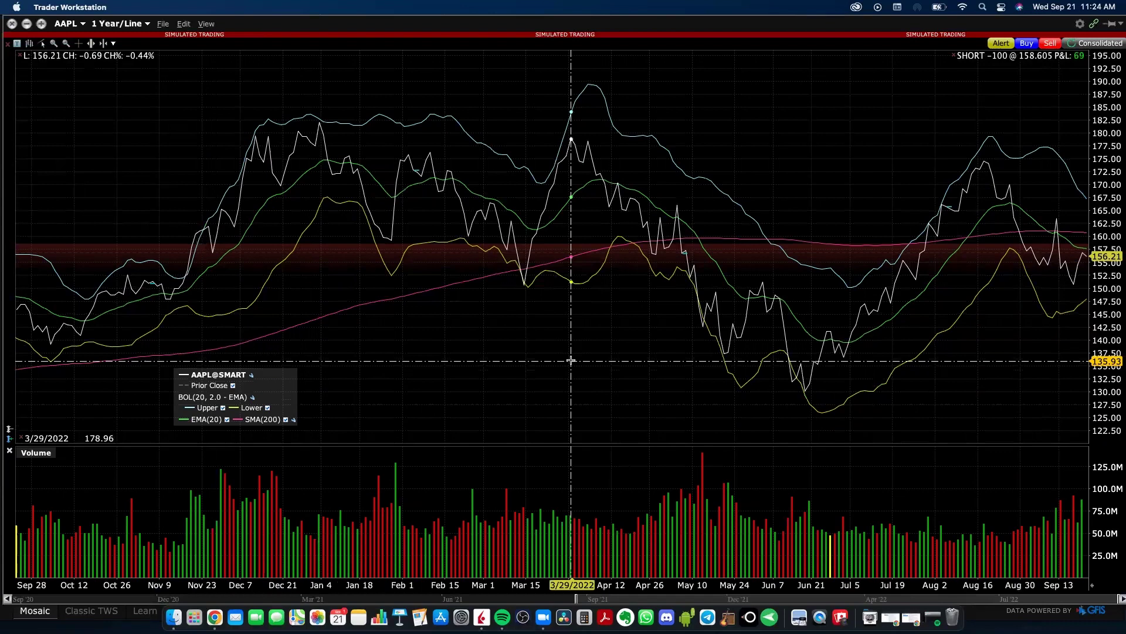
- Hide and then show the indicator legend from the chart's right-click menu
{"action": "right_click", "coordinate": [459, 360]}
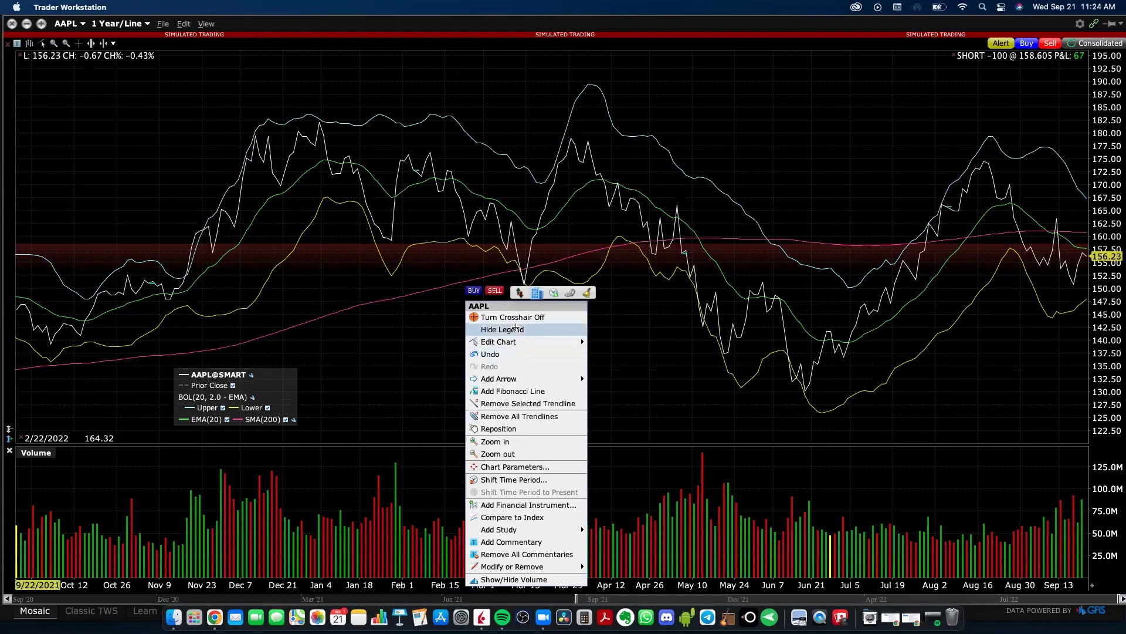
{"action": "left_click", "coordinate": [478, 323]}
{"action": "right_click", "coordinate": [436, 350]}
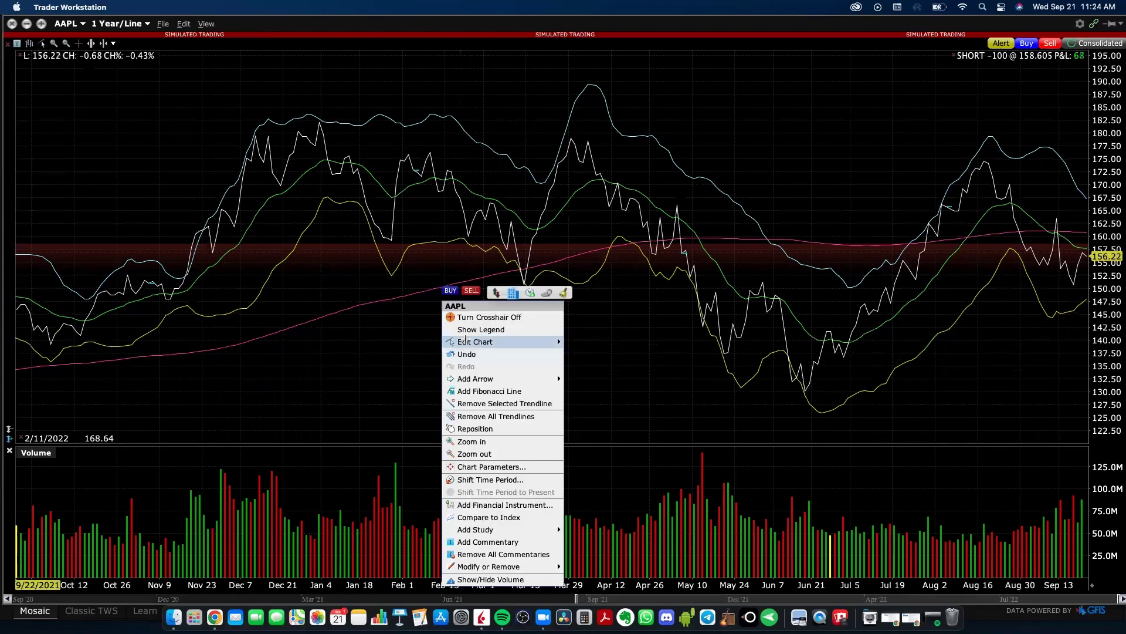
{"action": "left_click", "coordinate": [486, 329]}
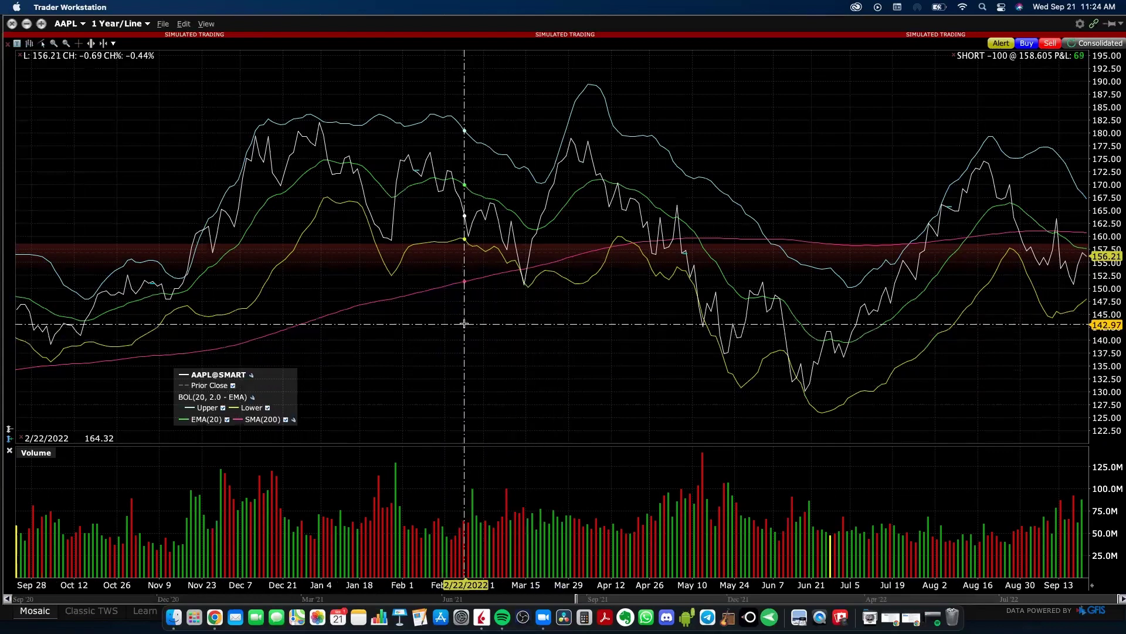
- In Edit > Chart Parameters, toggle the Legend off and back on, applying each change
{"action": "left_click", "coordinate": [184, 23]}
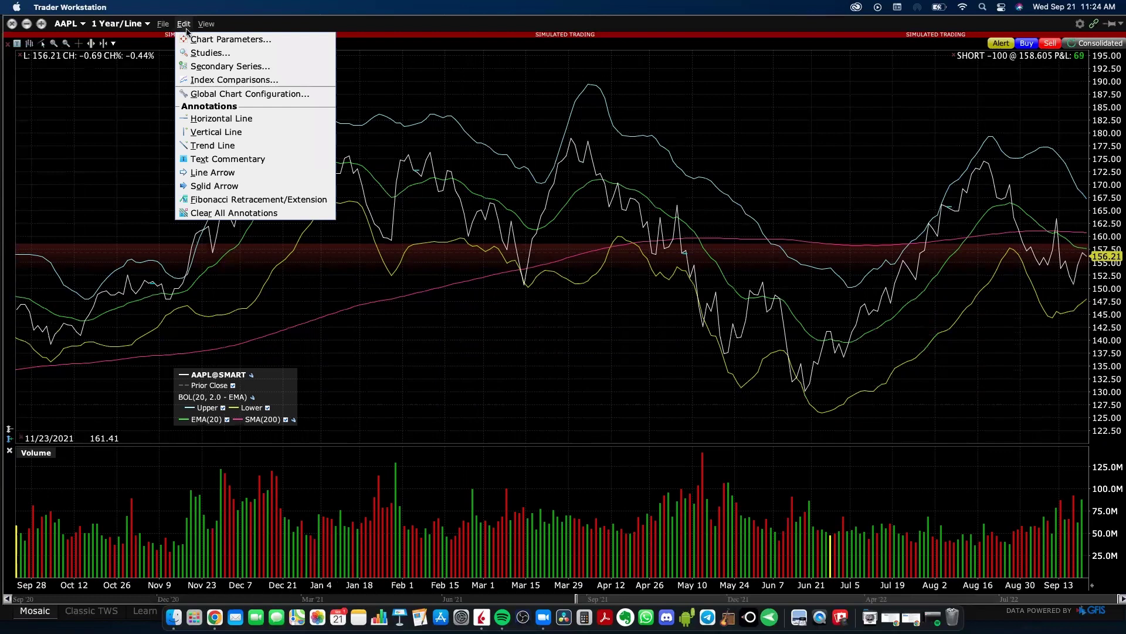
{"action": "left_click", "coordinate": [199, 39]}
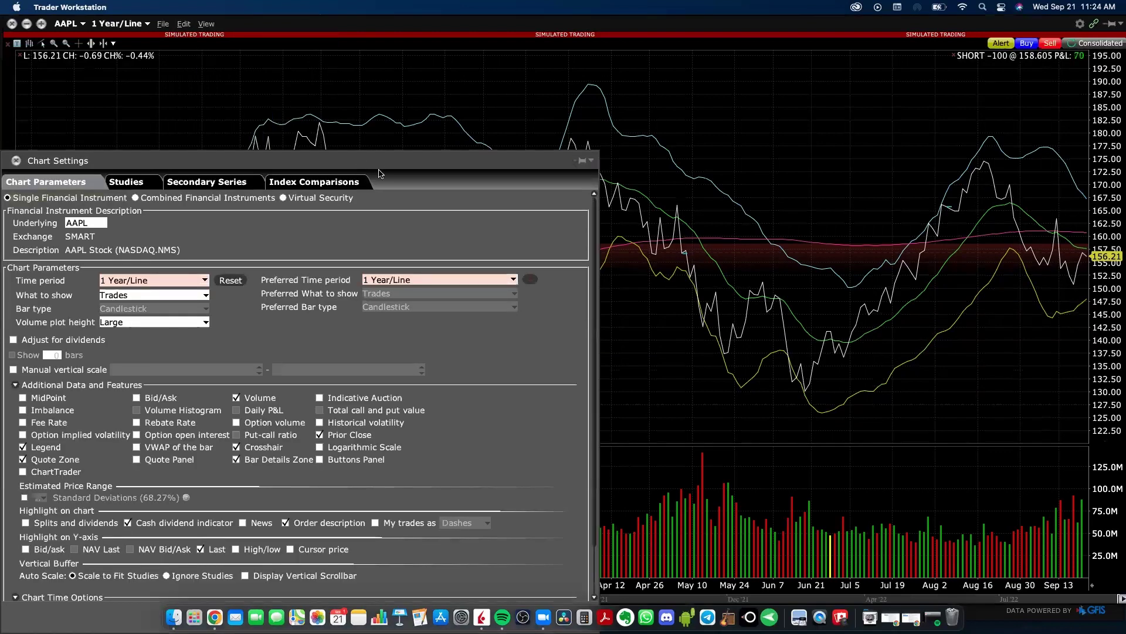
{"action": "left_click_drag", "start_coordinate": [392, 169], "coordinate": [607, 121]}
{"action": "left_click_drag", "start_coordinate": [720, 56], "coordinate": [721, 68]}
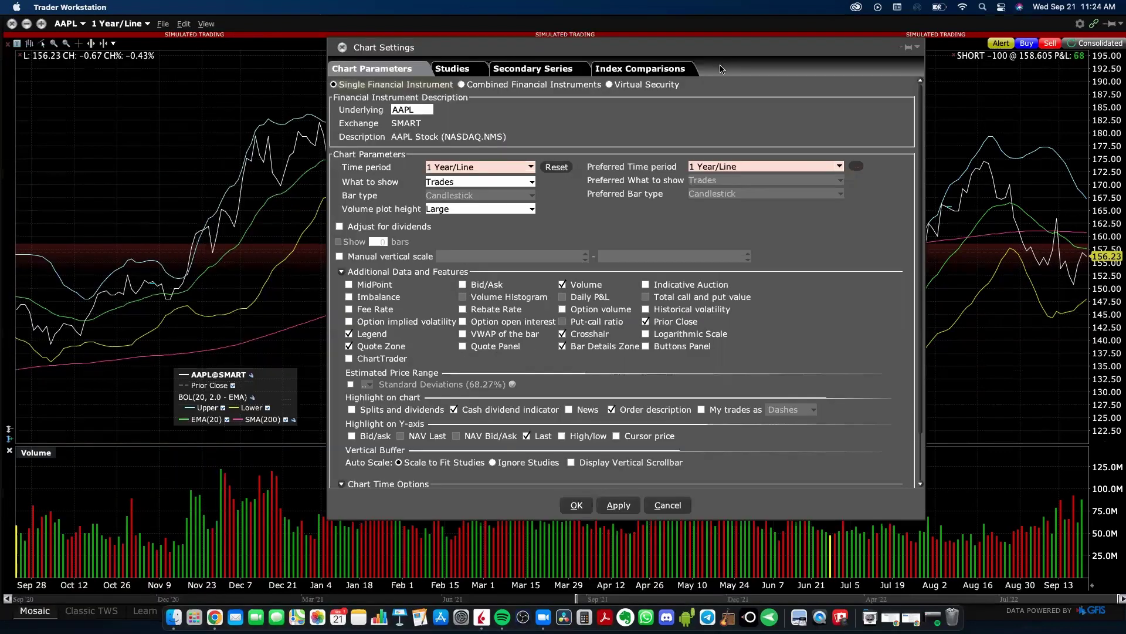
{"action": "left_click", "coordinate": [353, 348]}
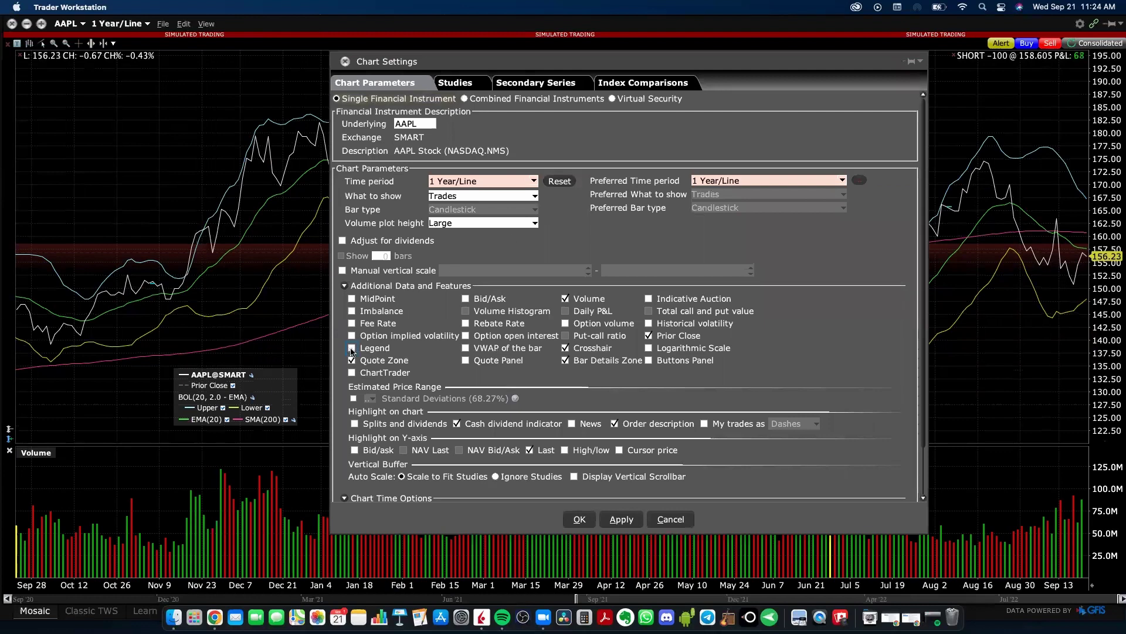
{"action": "left_click", "coordinate": [628, 519]}
{"action": "left_click", "coordinate": [353, 348]}
{"action": "left_click", "coordinate": [615, 525]}
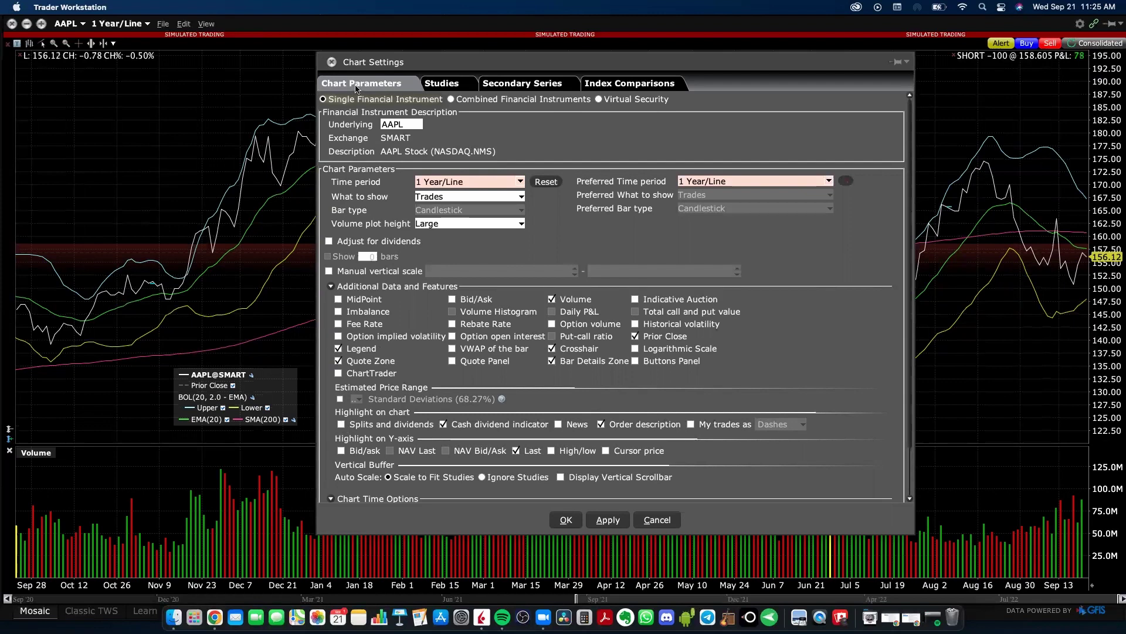
- Enable Splits and dividends markers, apply, and close the chart settings
{"action": "left_click", "coordinate": [341, 424]}
{"action": "left_click", "coordinate": [608, 519]}
{"action": "left_click", "coordinate": [565, 520]}
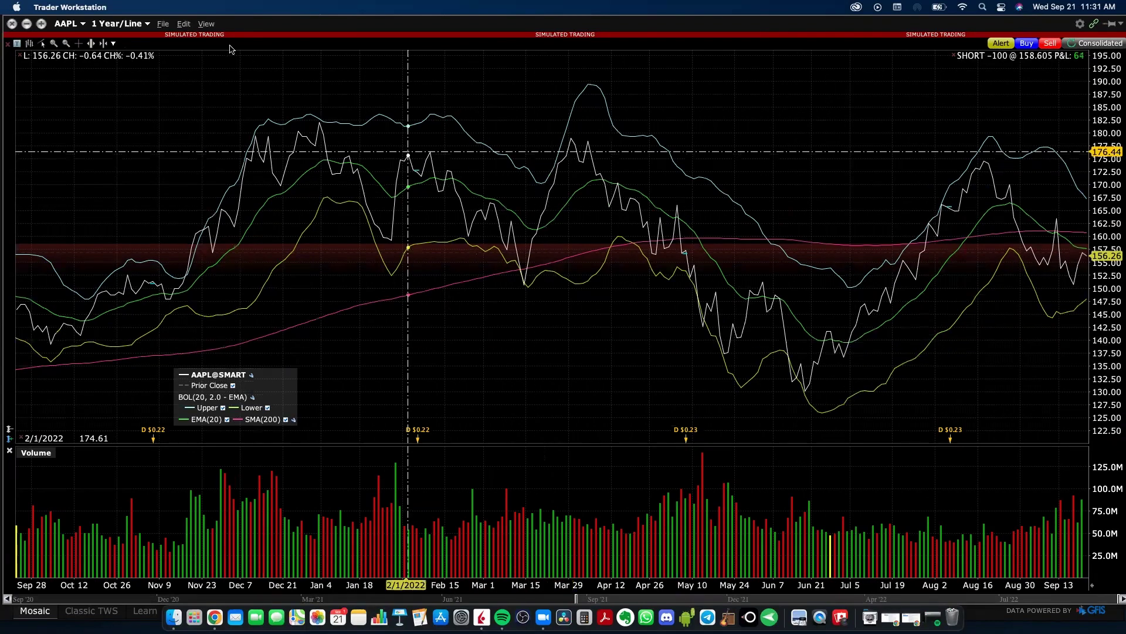
- Enable ChartTrader in Chart Parameters to add the order buttons panel below the chart
{"action": "left_click", "coordinate": [183, 24]}
{"action": "left_click", "coordinate": [211, 41]}
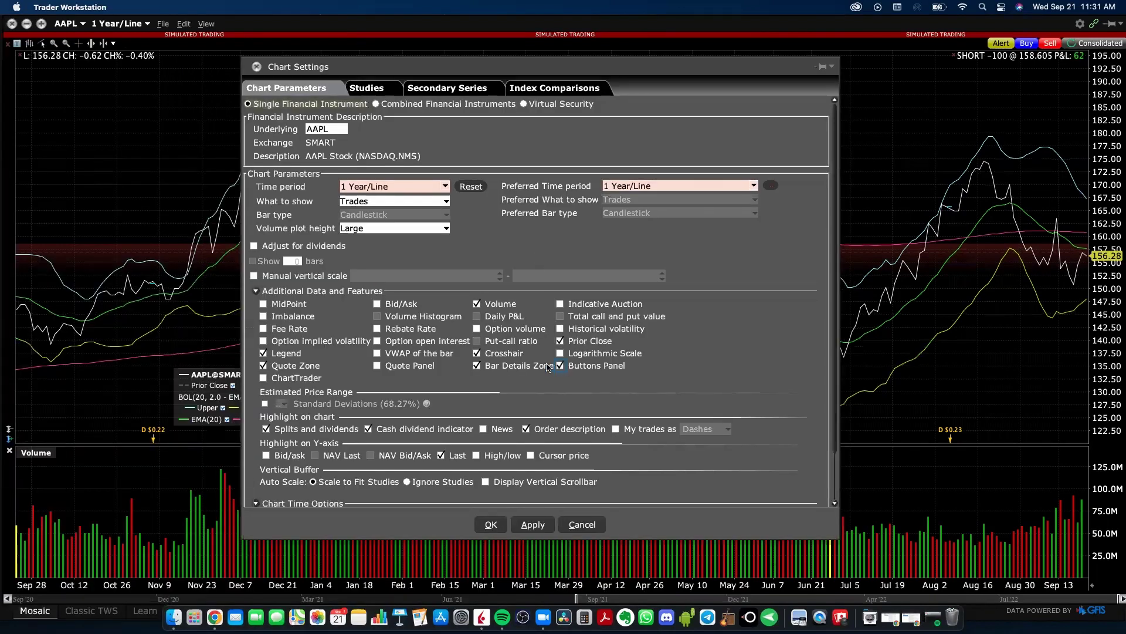
{"action": "left_click", "coordinate": [263, 378]}
{"action": "left_click", "coordinate": [534, 525]}
{"action": "left_click_drag", "start_coordinate": [597, 69], "coordinate": [597, 30]}
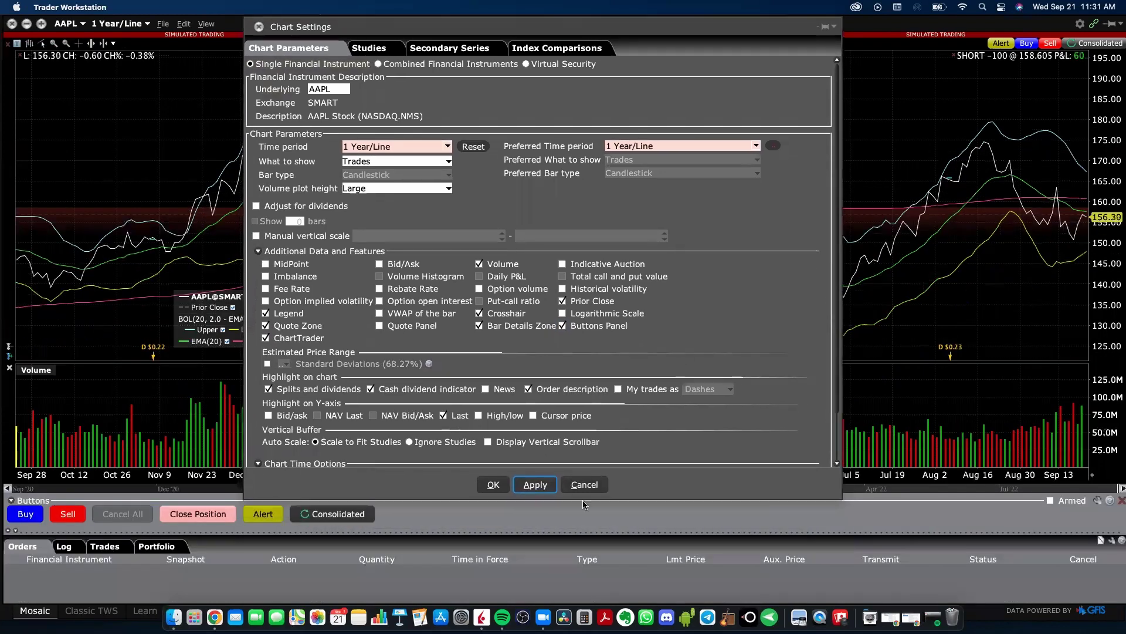
{"action": "left_click", "coordinate": [491, 485]}
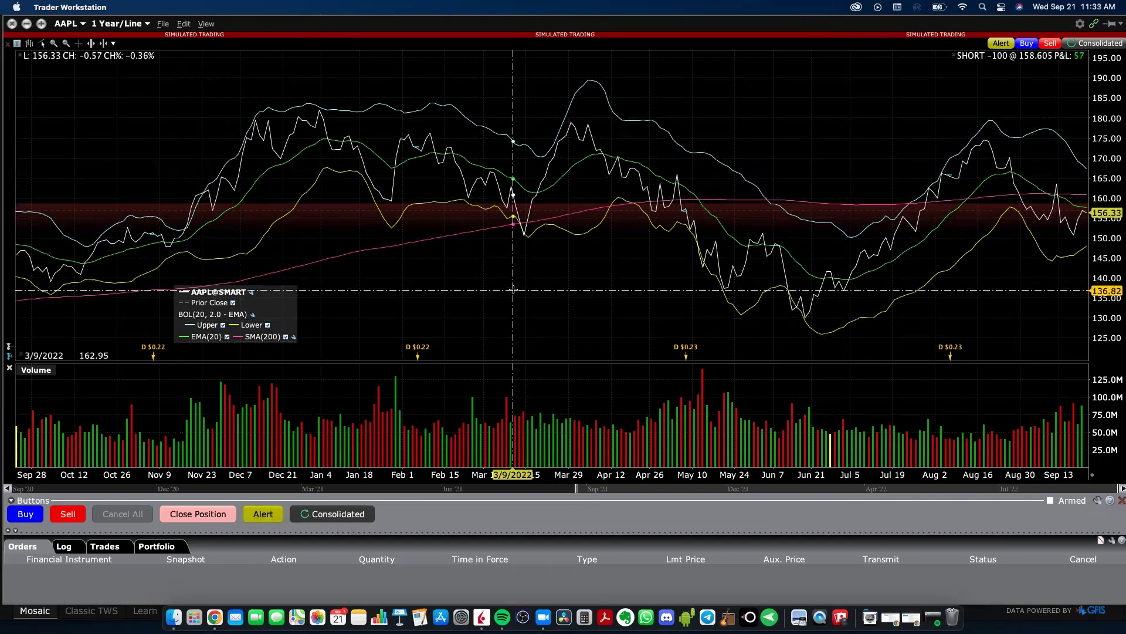
- Turn on High/low highlighting on the Y-axis in Chart Parameters and apply it
{"action": "left_click", "coordinate": [184, 24]}
{"action": "left_click", "coordinate": [230, 38]}
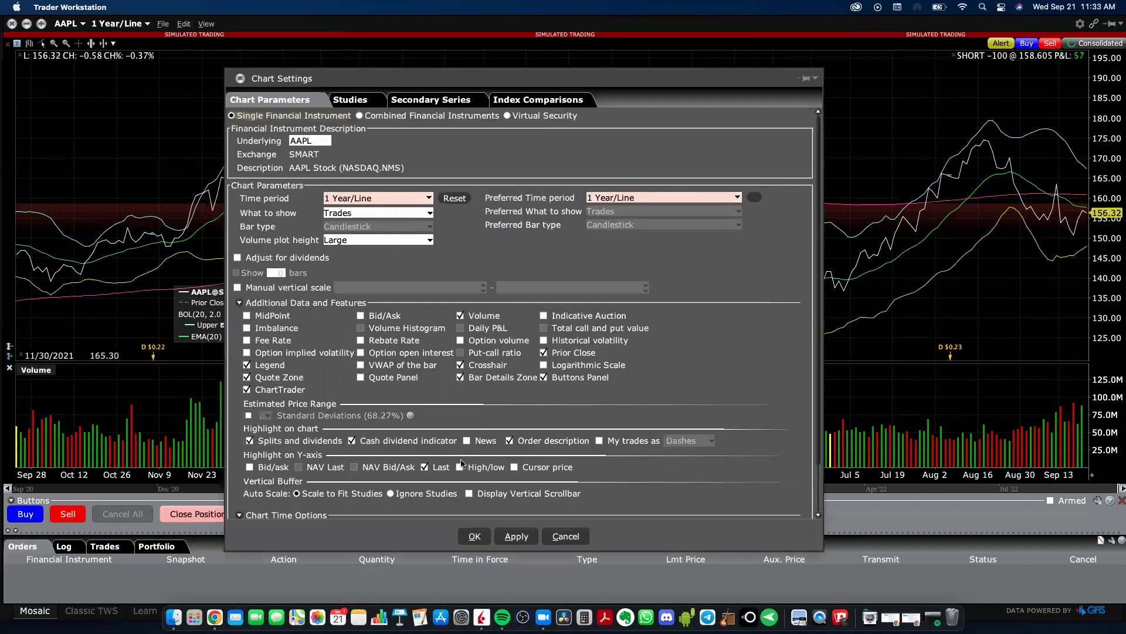
{"action": "left_click", "coordinate": [460, 467]}
{"action": "left_click", "coordinate": [515, 536]}
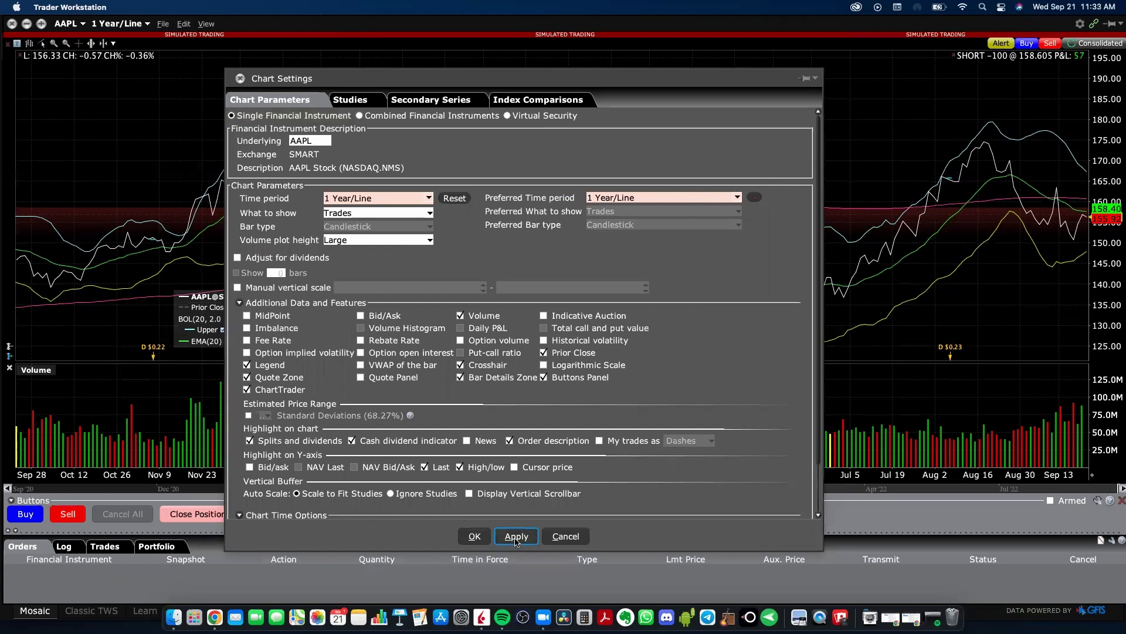
{"action": "left_click", "coordinate": [475, 536]}
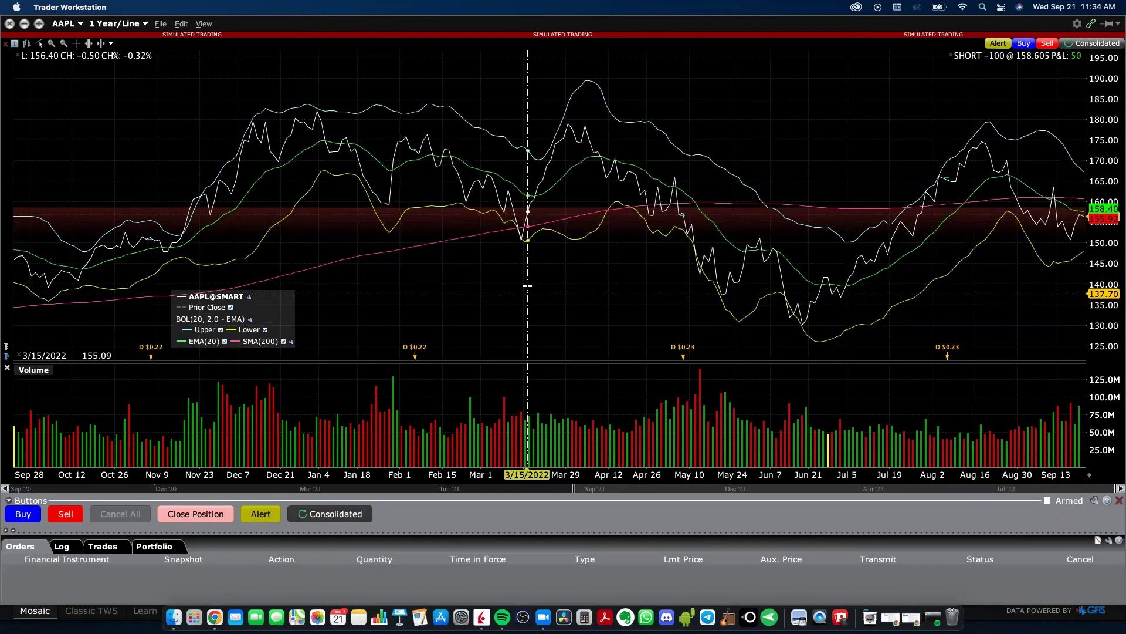
- Change the chart symbol from AAPL to NKE, choosing the NIKE stock on SMART
{"action": "left_click", "coordinate": [80, 24]}
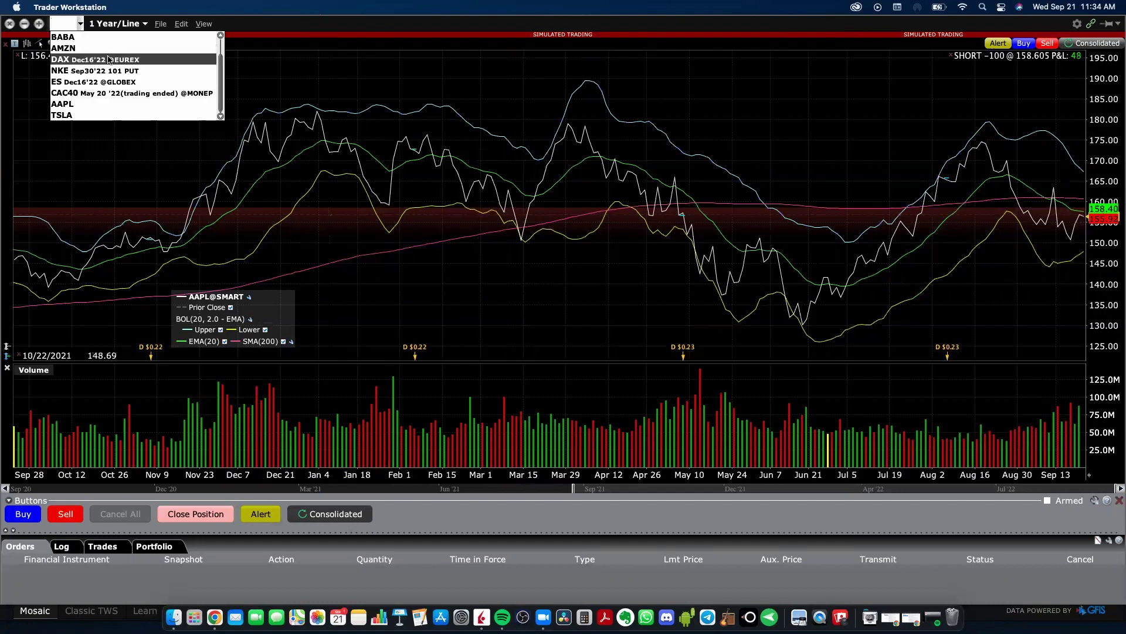
{"action": "left_click", "coordinate": [64, 24]}
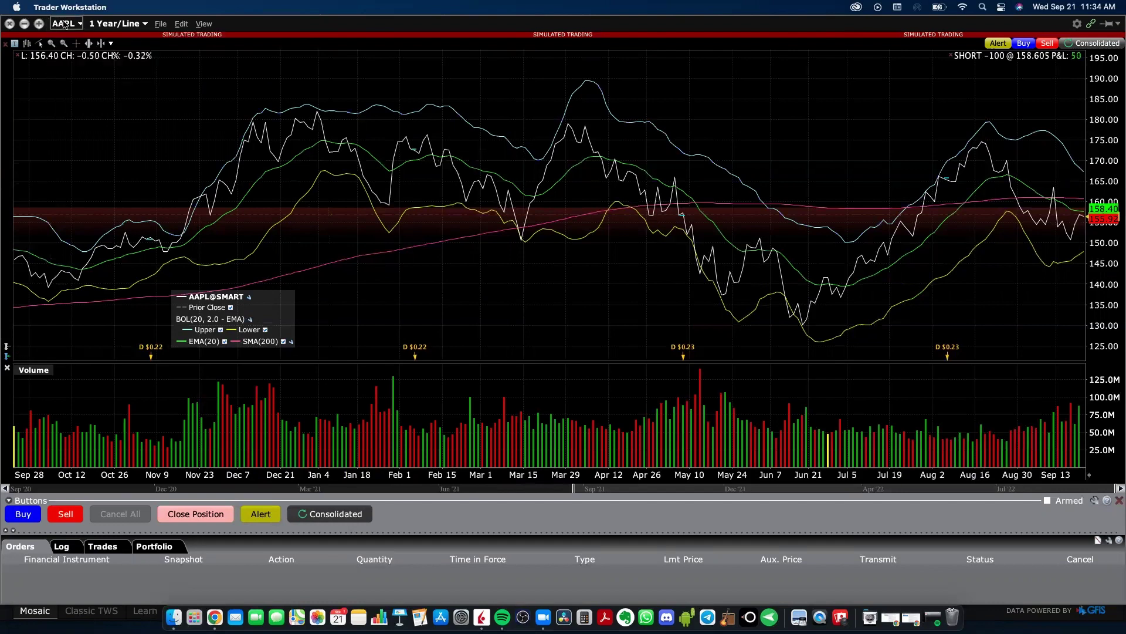
{"action": "left_click", "coordinate": [60, 24]}
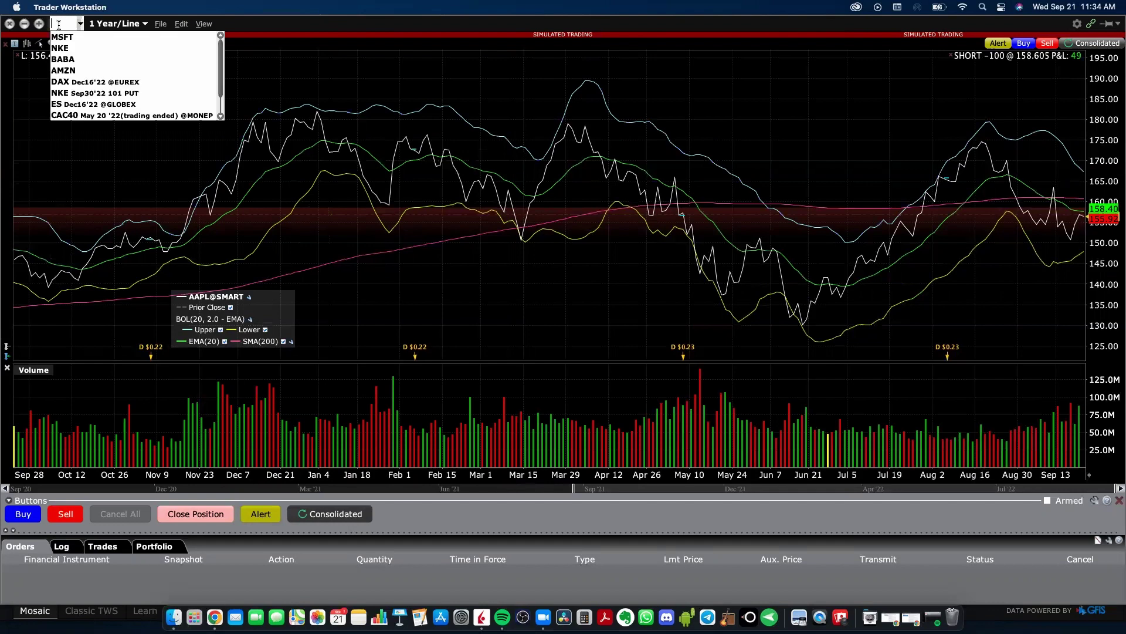
{"action": "key", "text": "Return"}
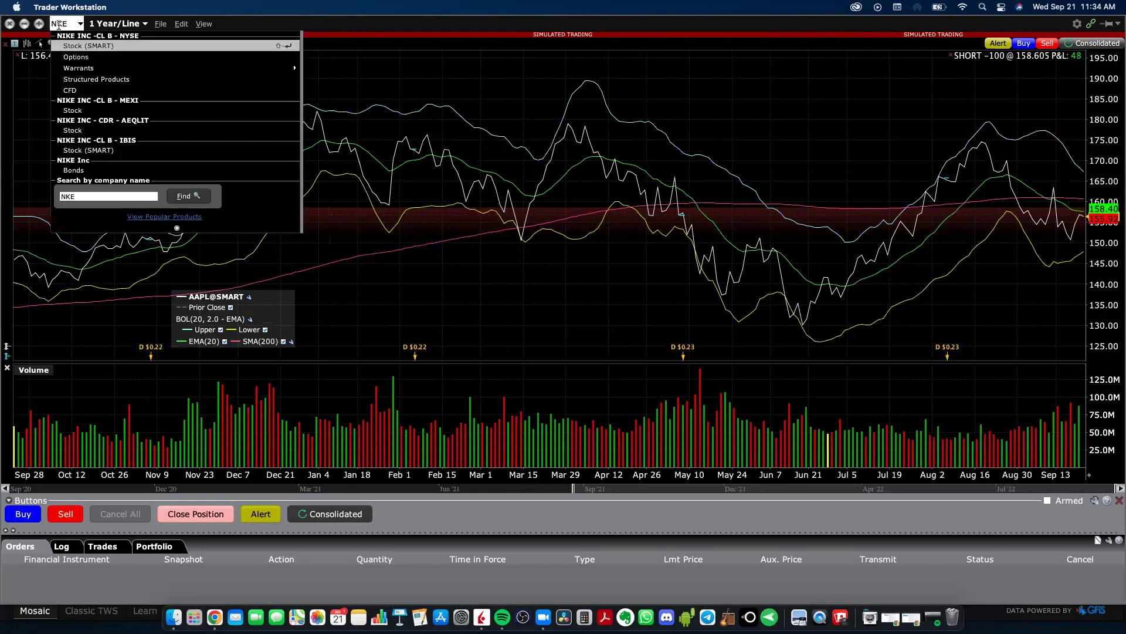
{"action": "left_click", "coordinate": [85, 46]}
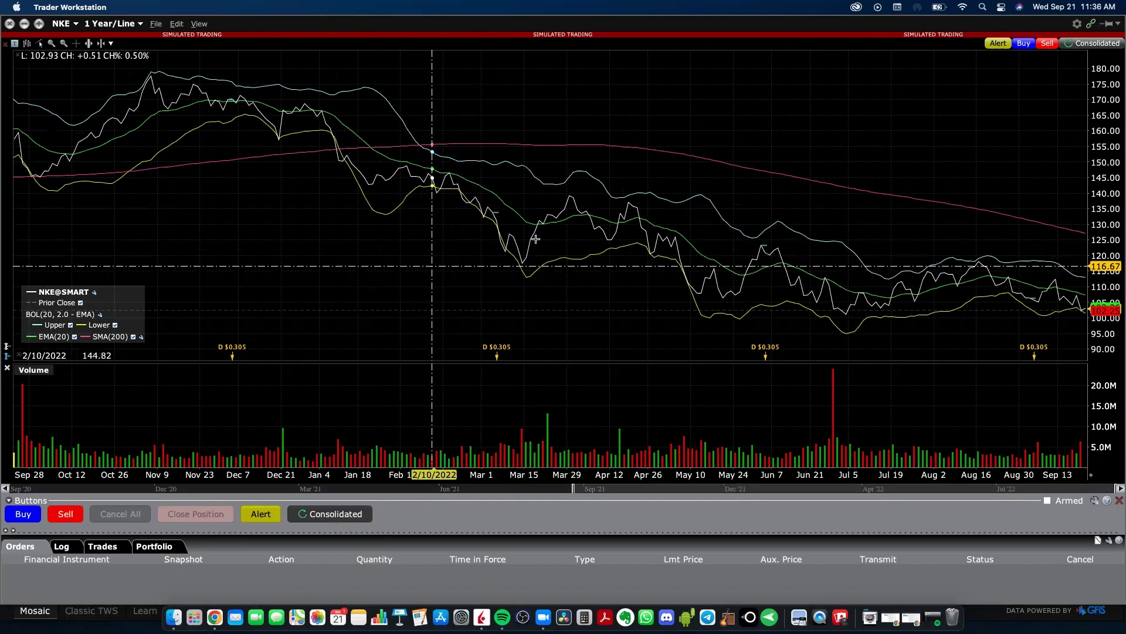
{"action": "left_click", "coordinate": [1091, 23]}
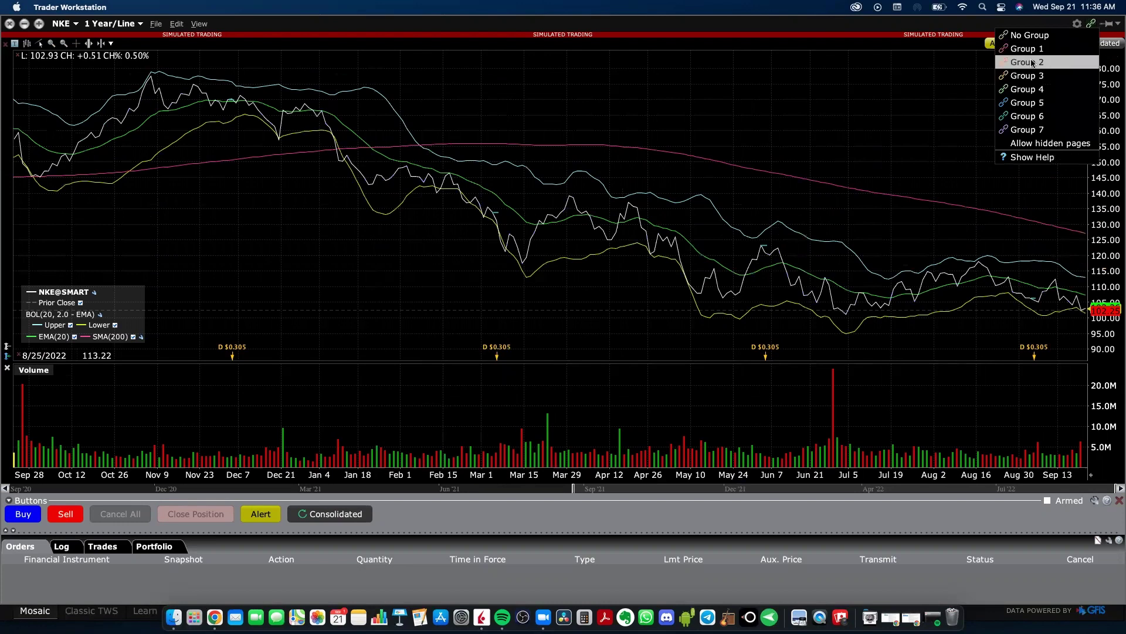